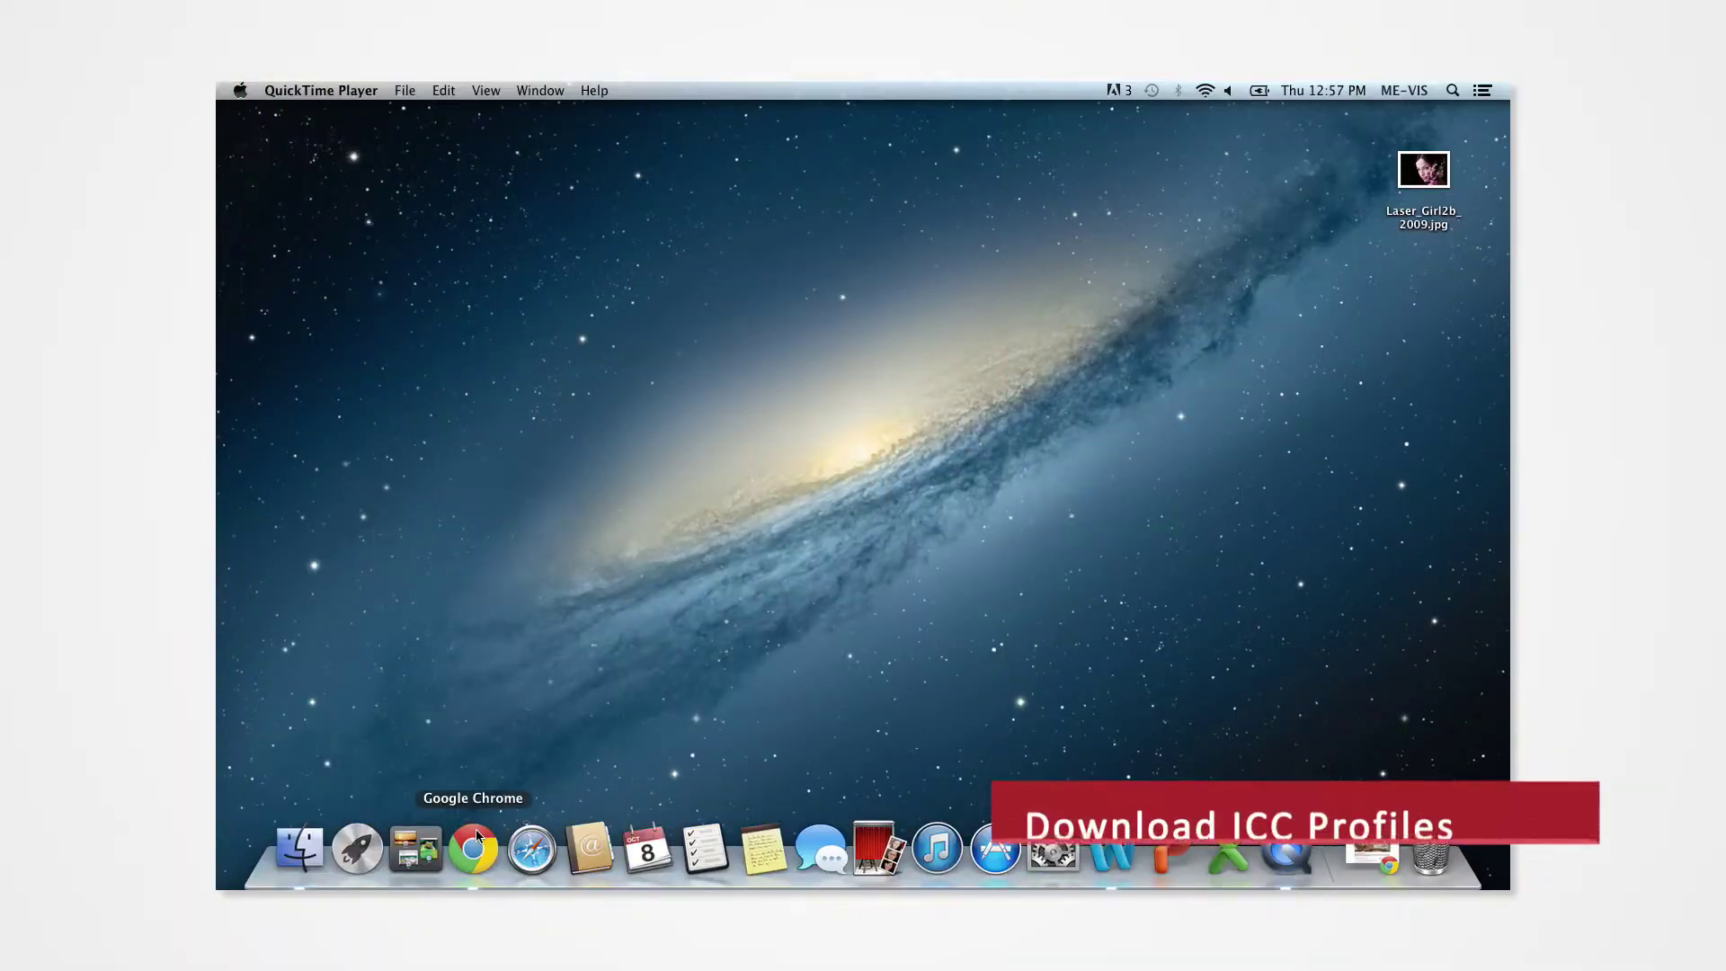
Open me-vis.com in Google Chrome
left_click(474, 841)
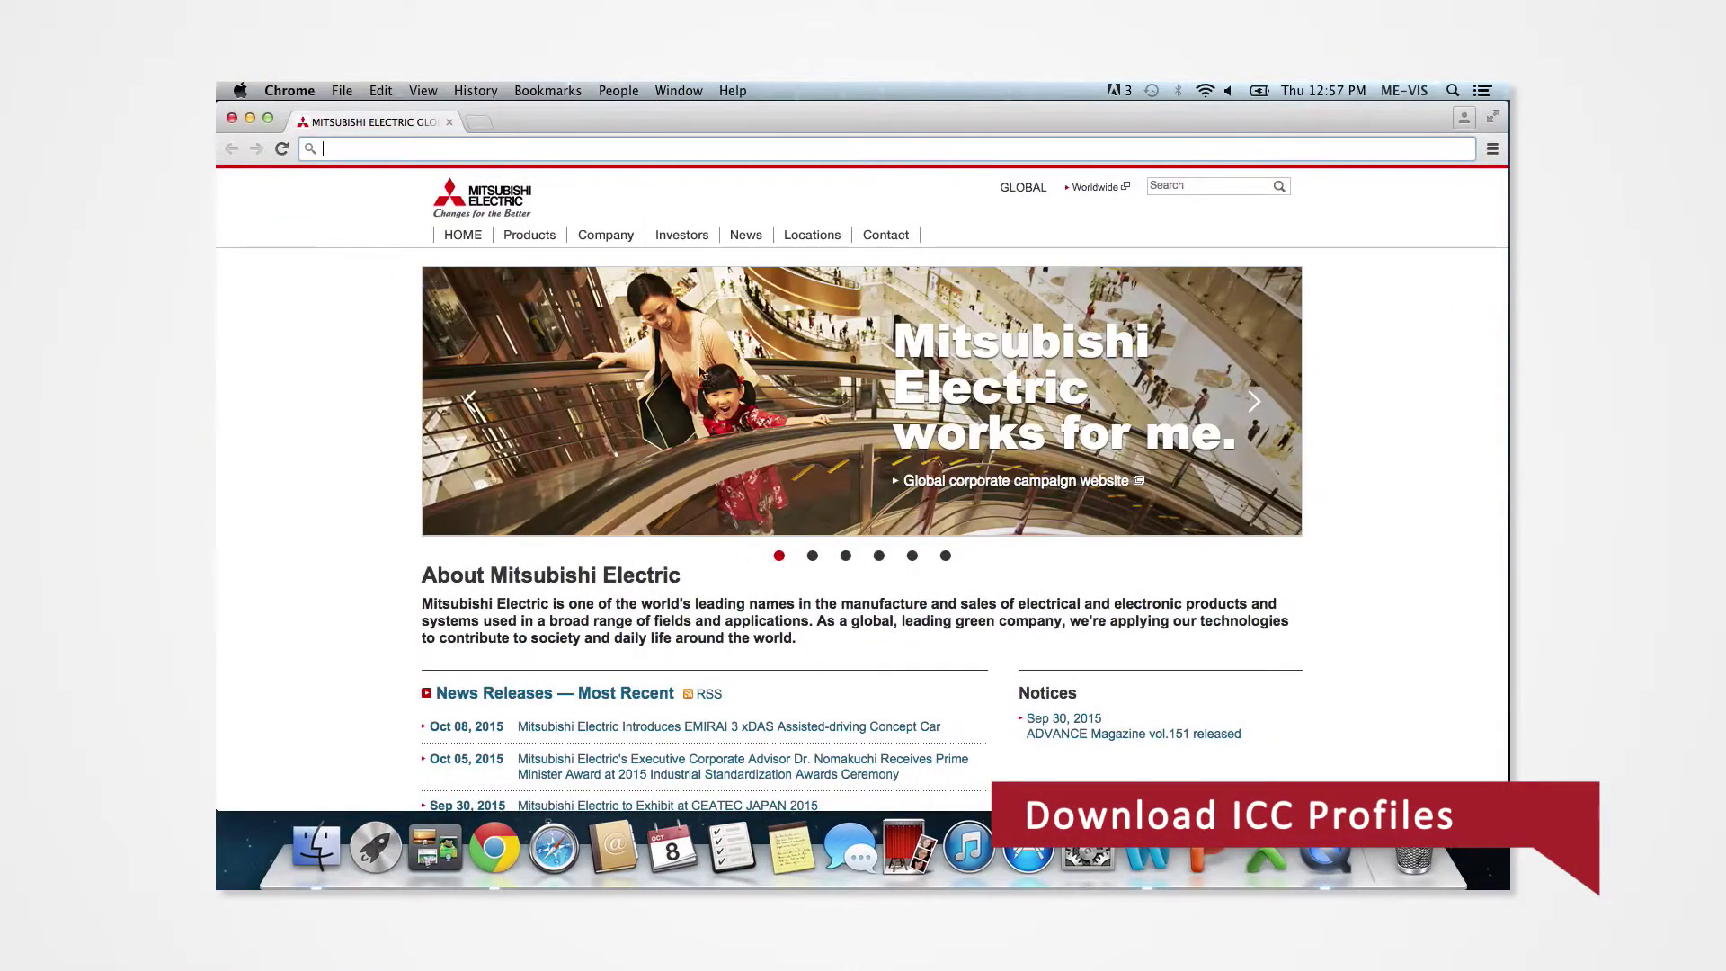
left_click(654, 154)
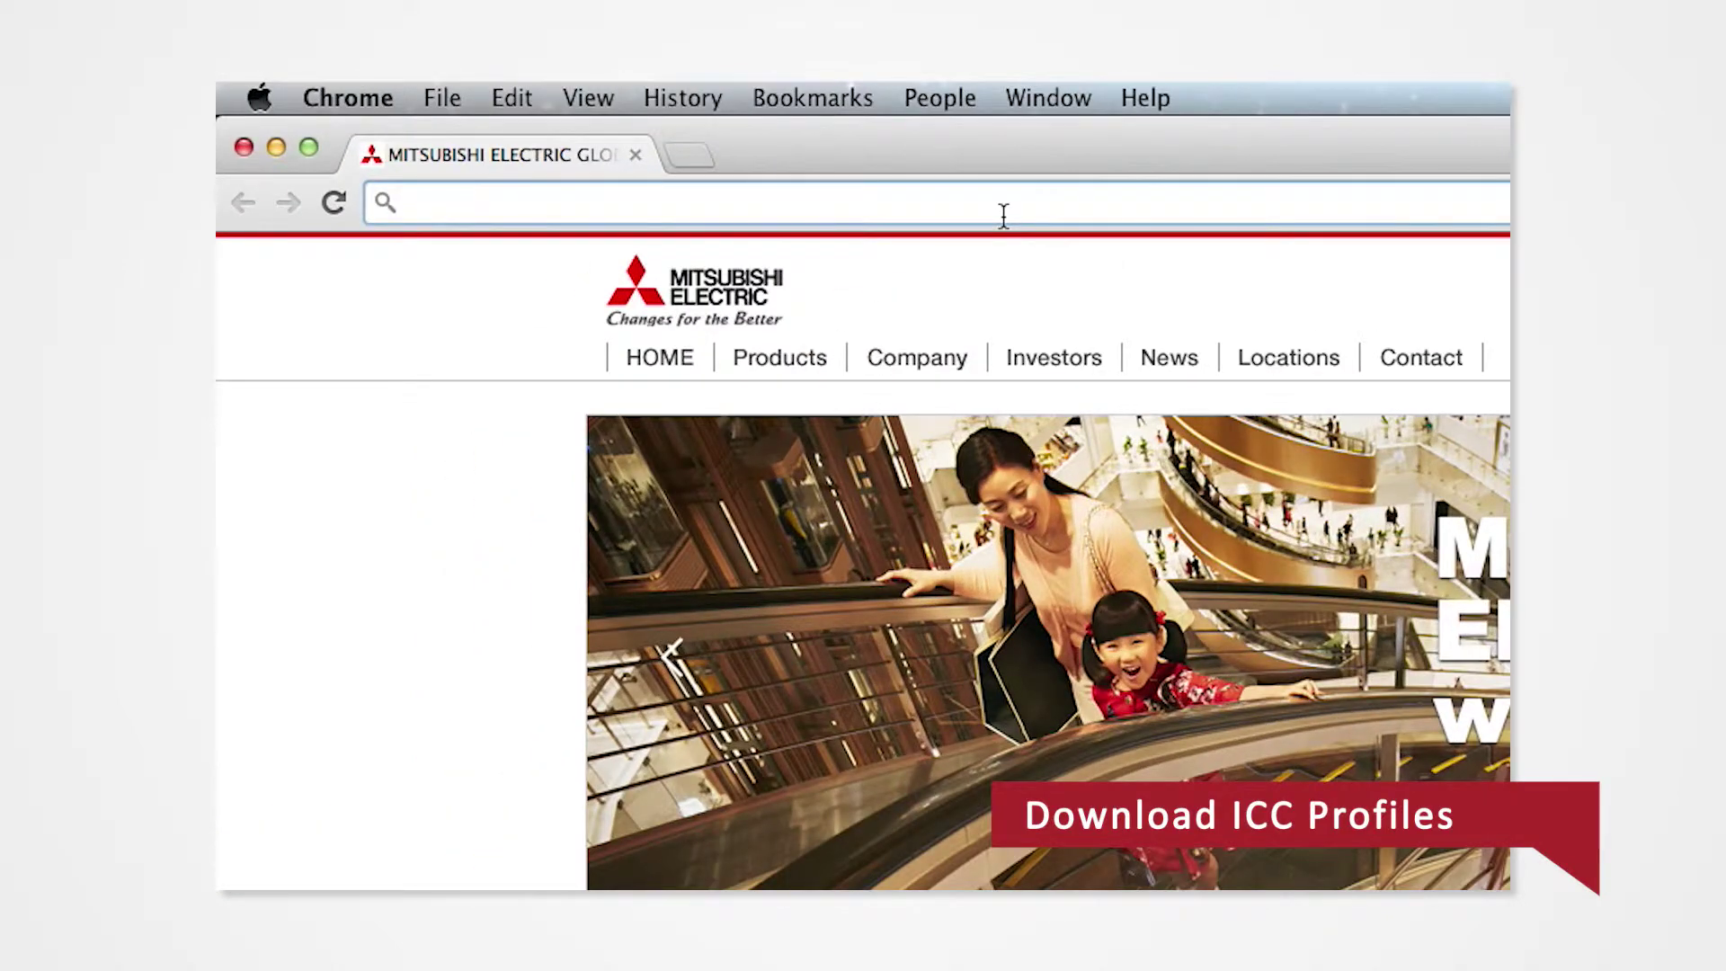
type("me-vis.com")
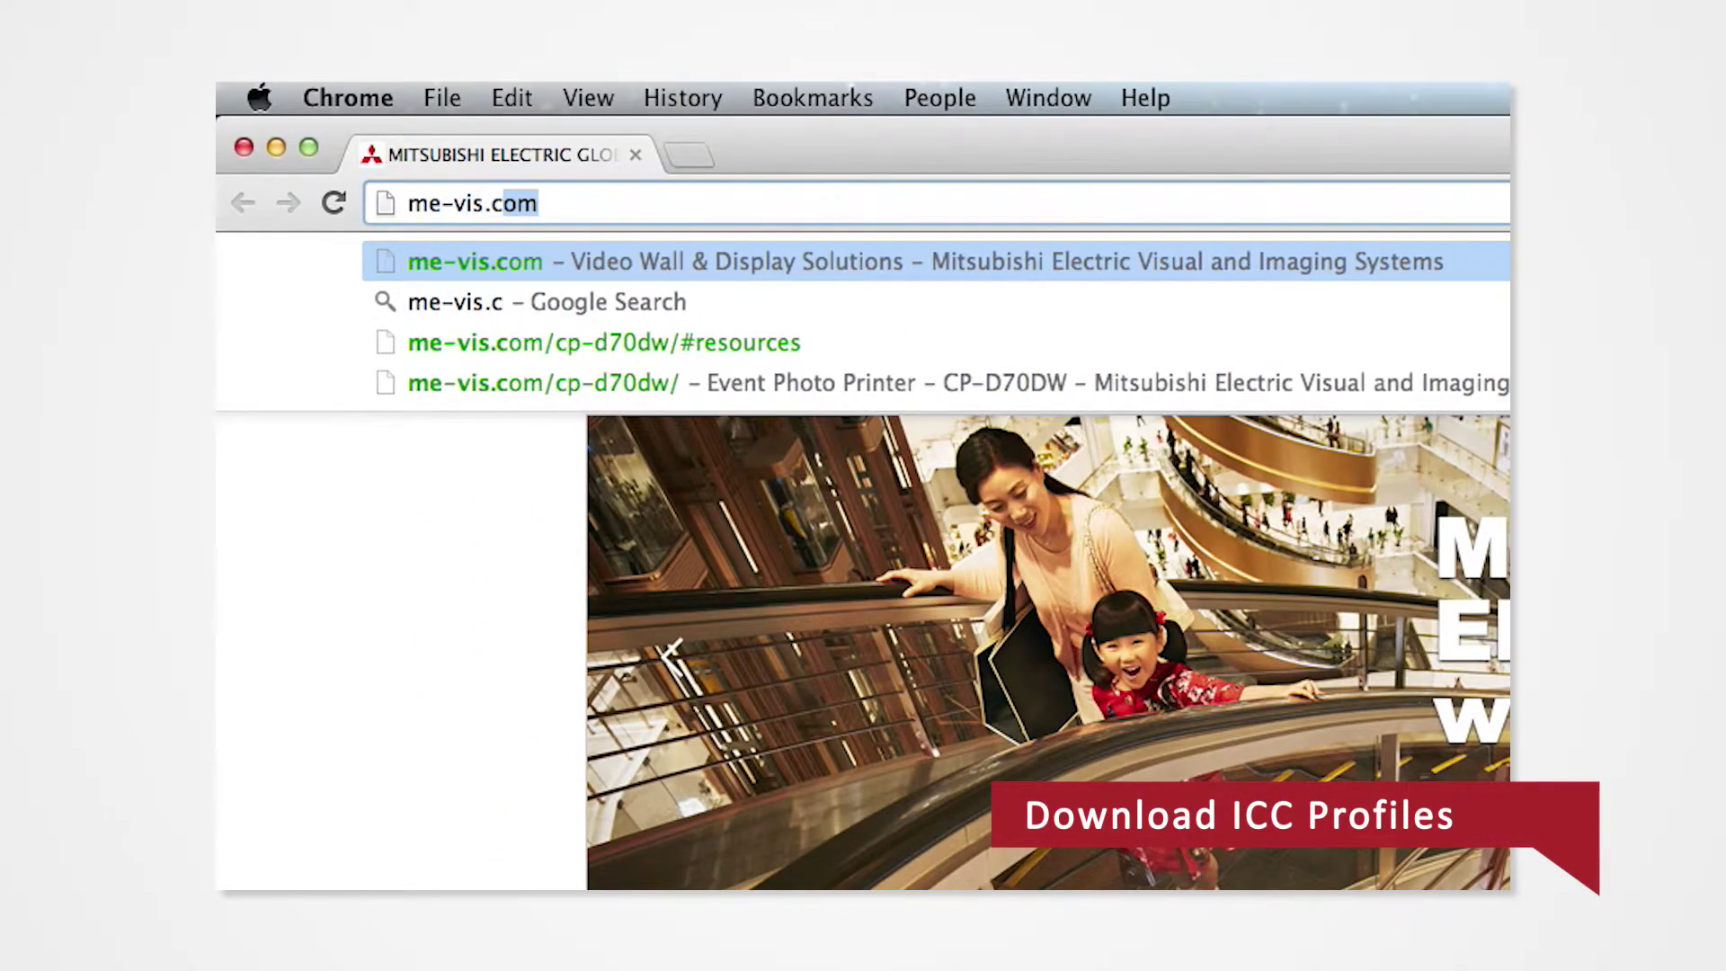
key("Return")
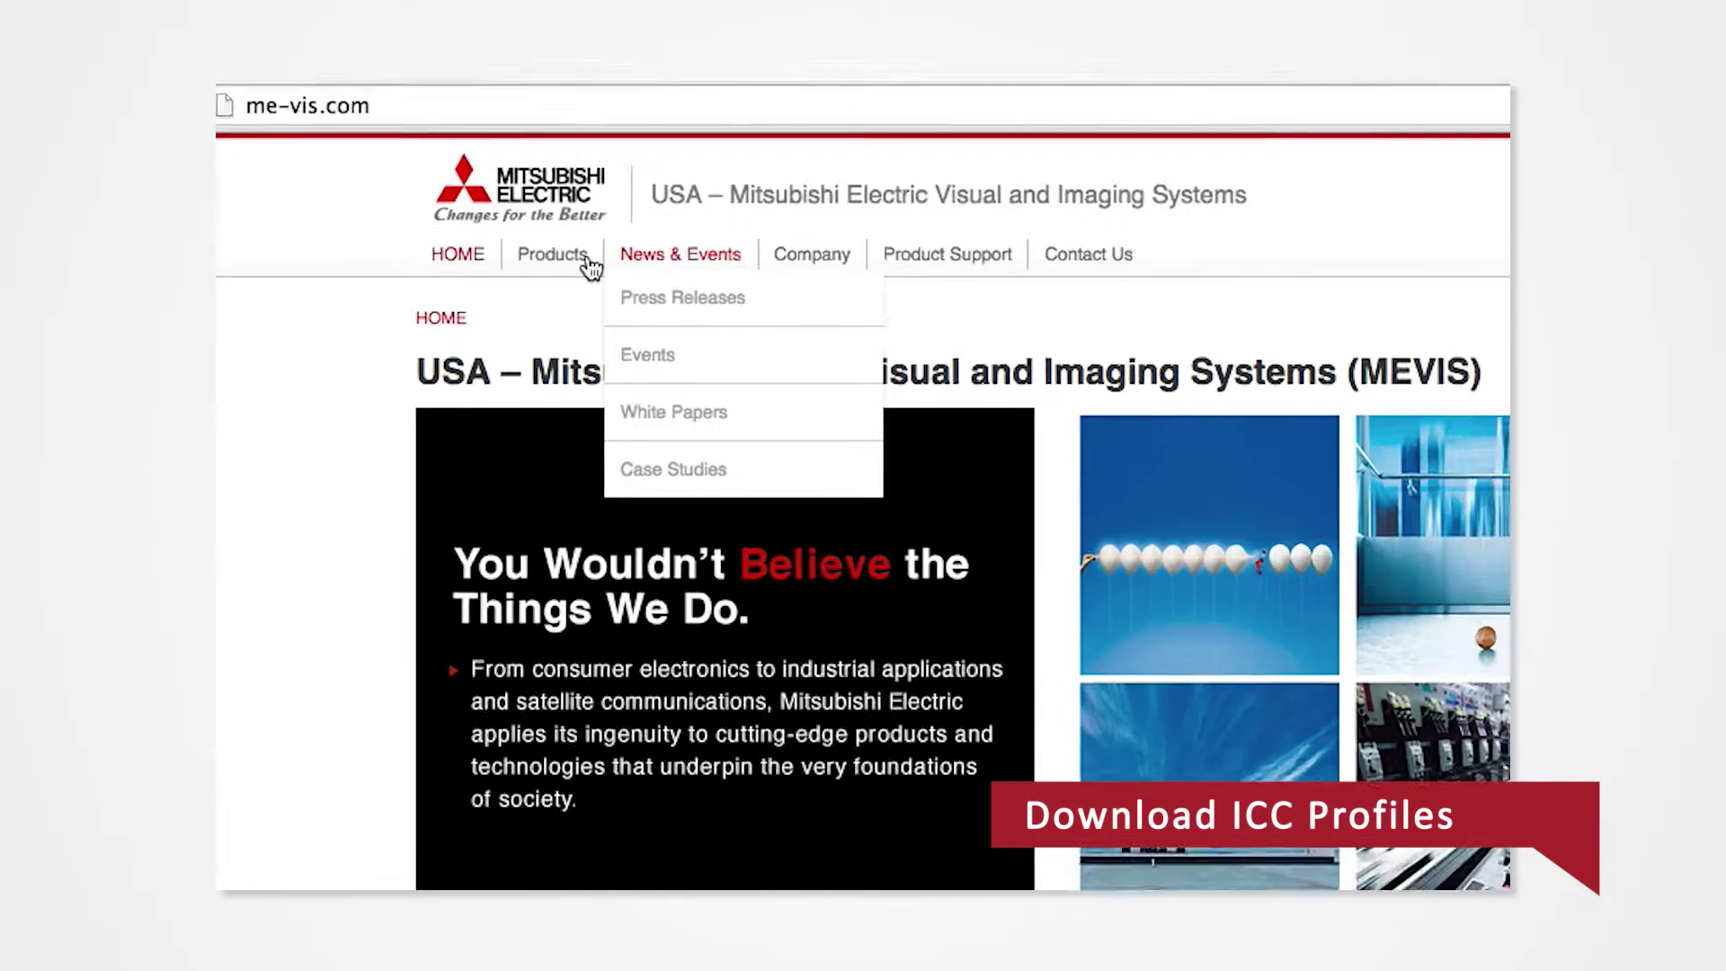
Go to Products > Professional Printers and open the Photo Printing and Finishing Solutions list
mouse_move(570, 248)
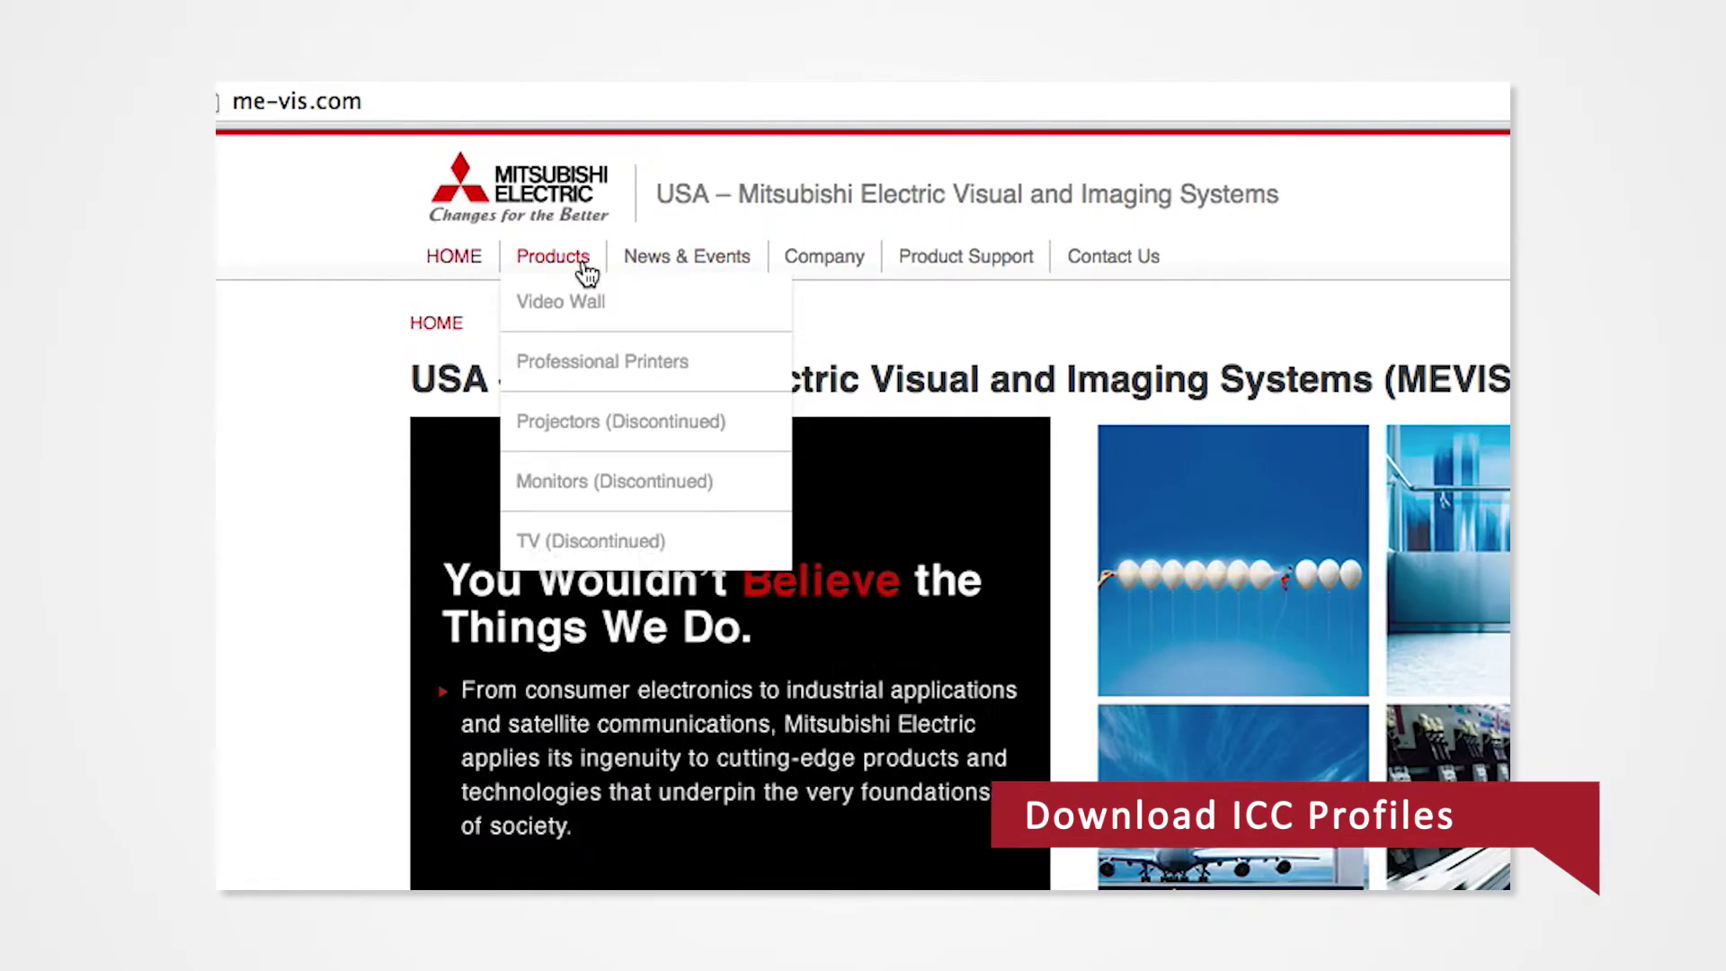
left_click(585, 370)
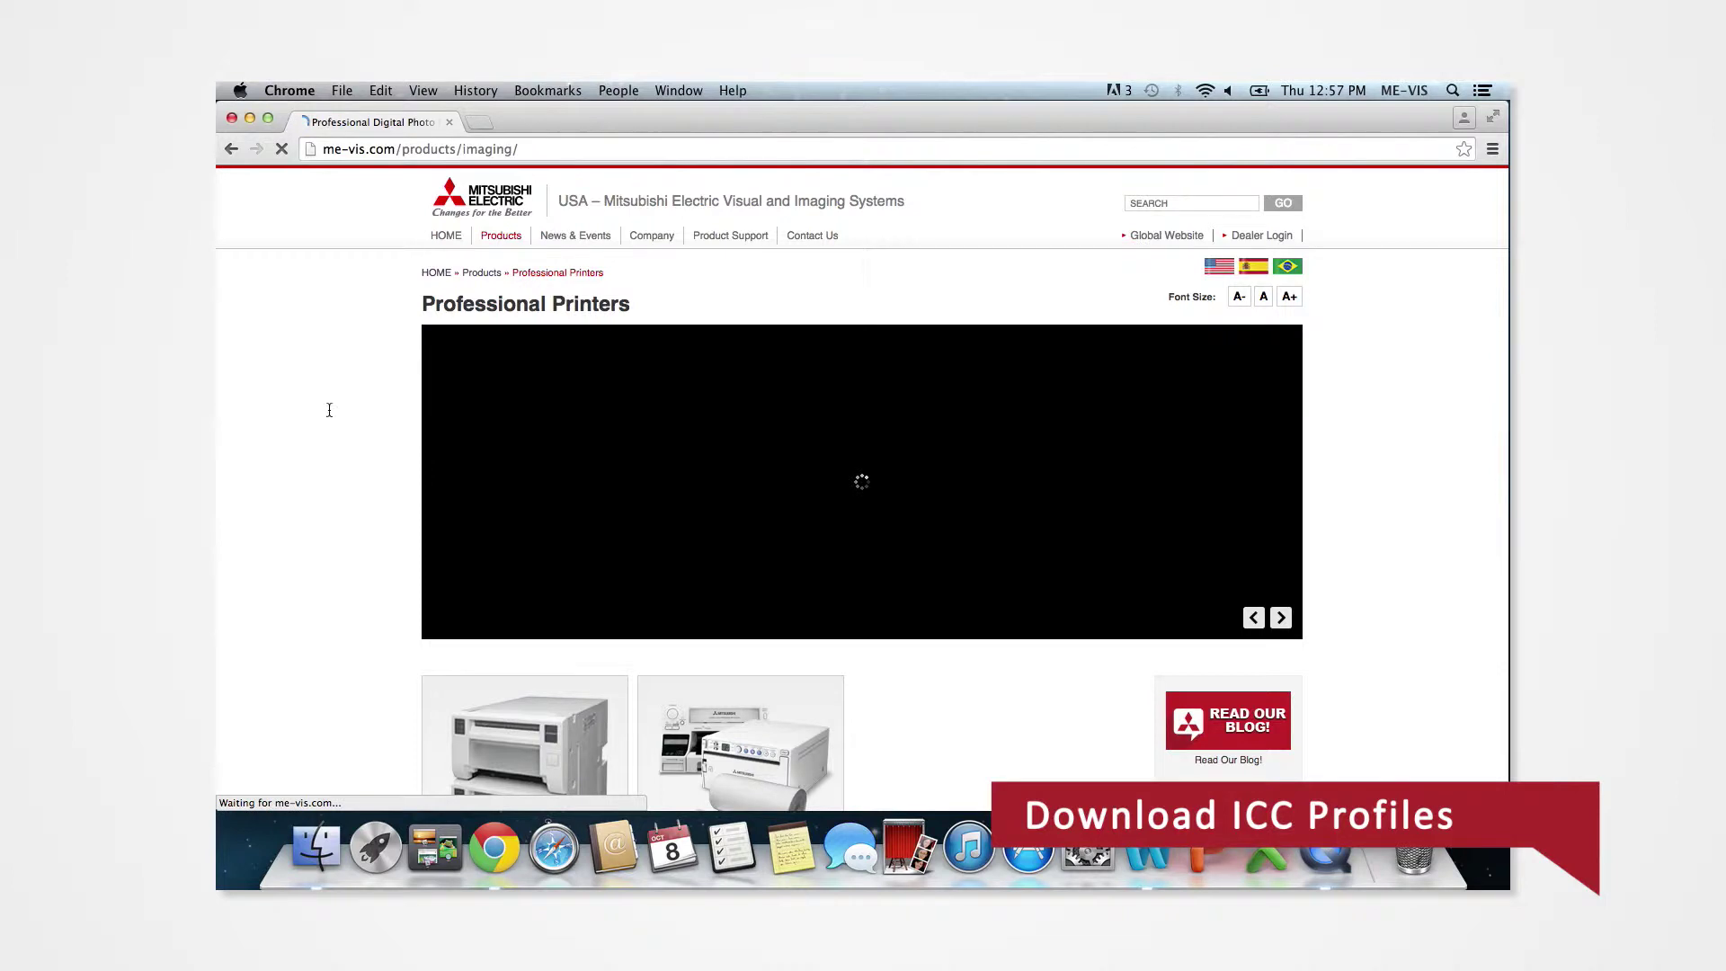
scroll(329, 410, "down", 5)
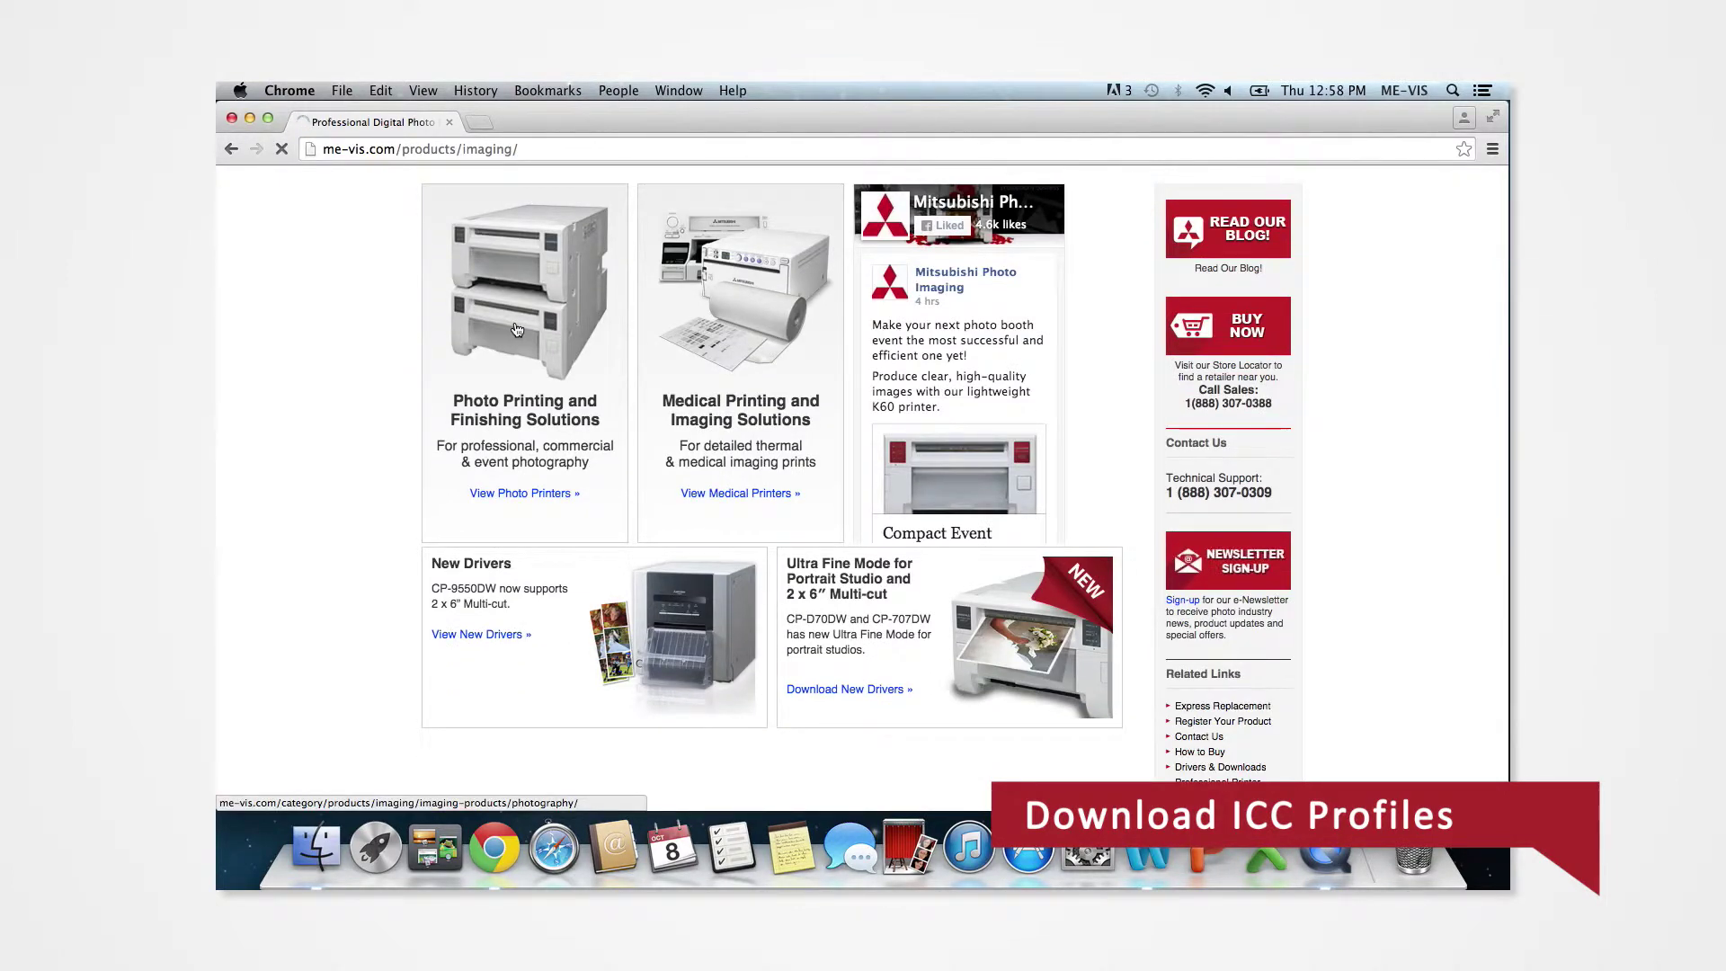
left_click(517, 329)
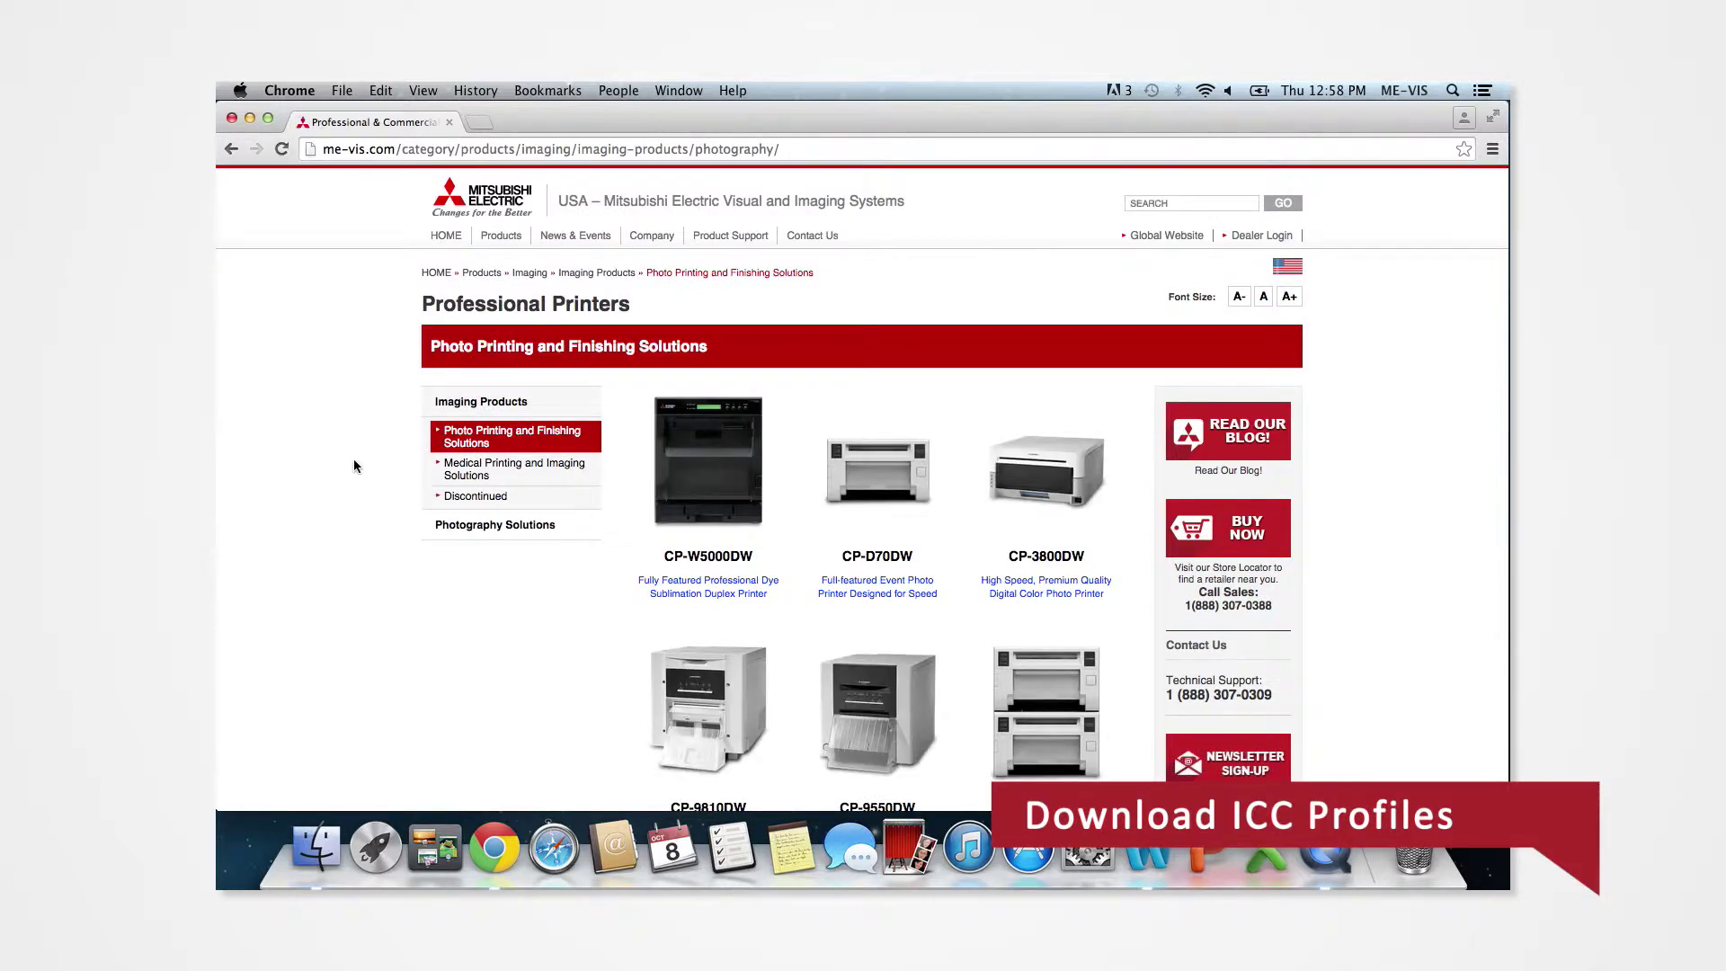
Scroll down the page to bring the CP-9550DW printer details into view
scroll(355, 465, "down", 5)
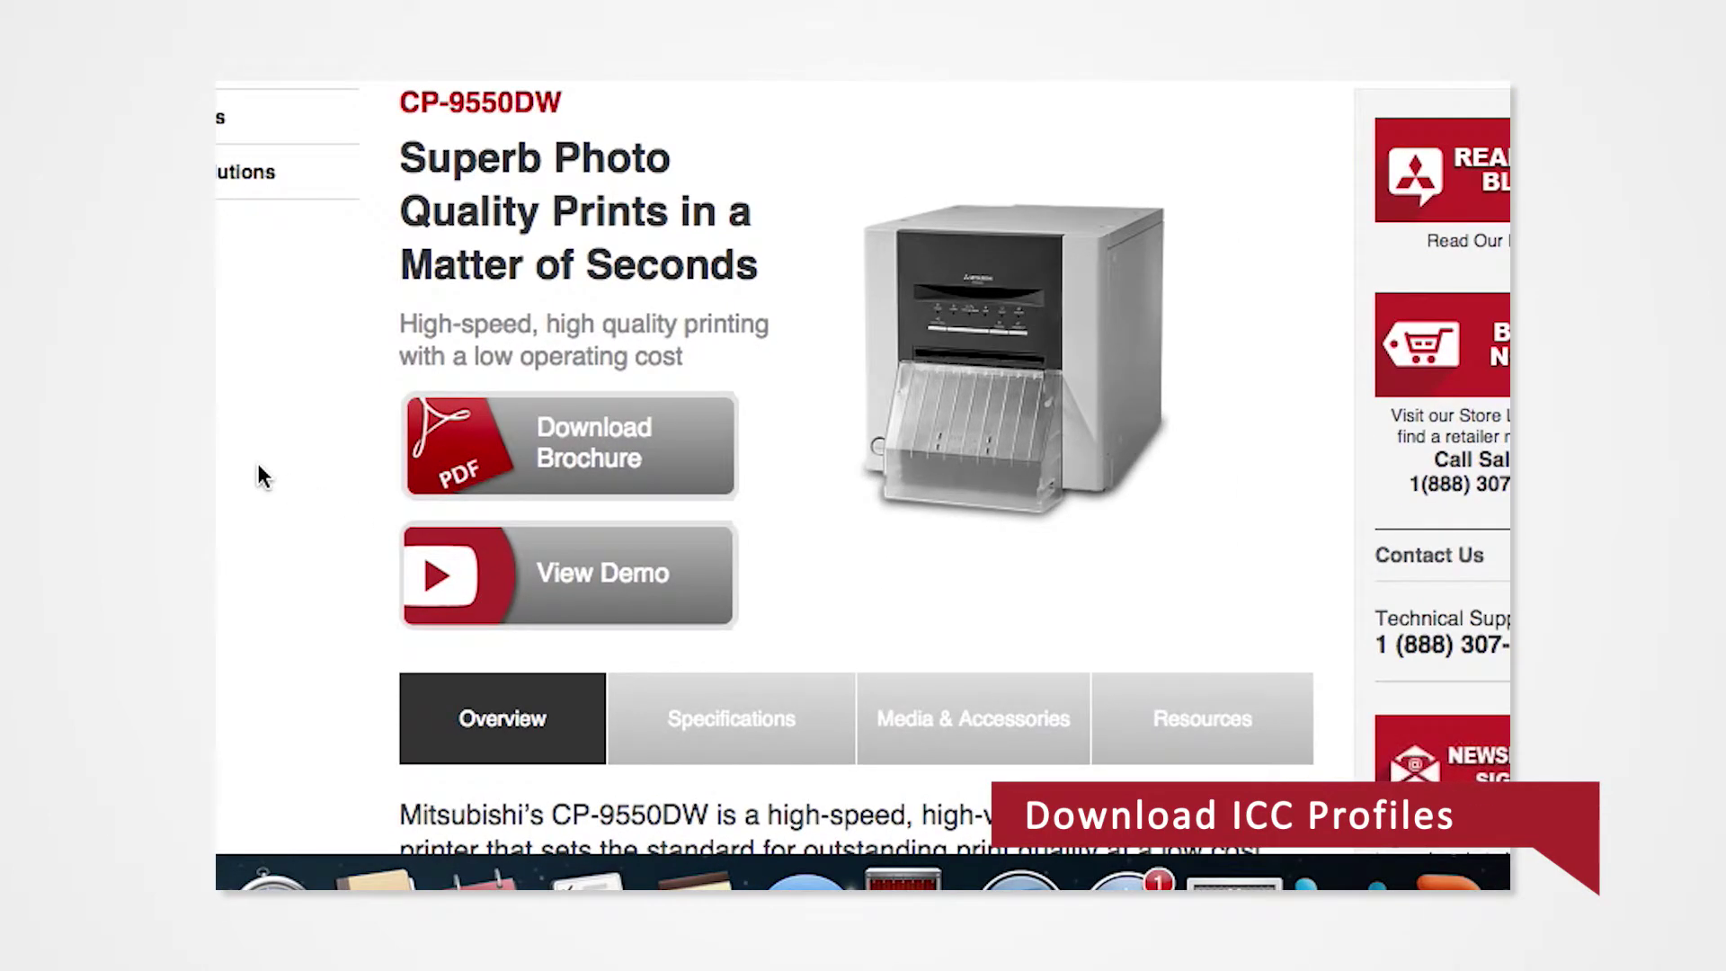
scroll(311, 489, "down", 3)
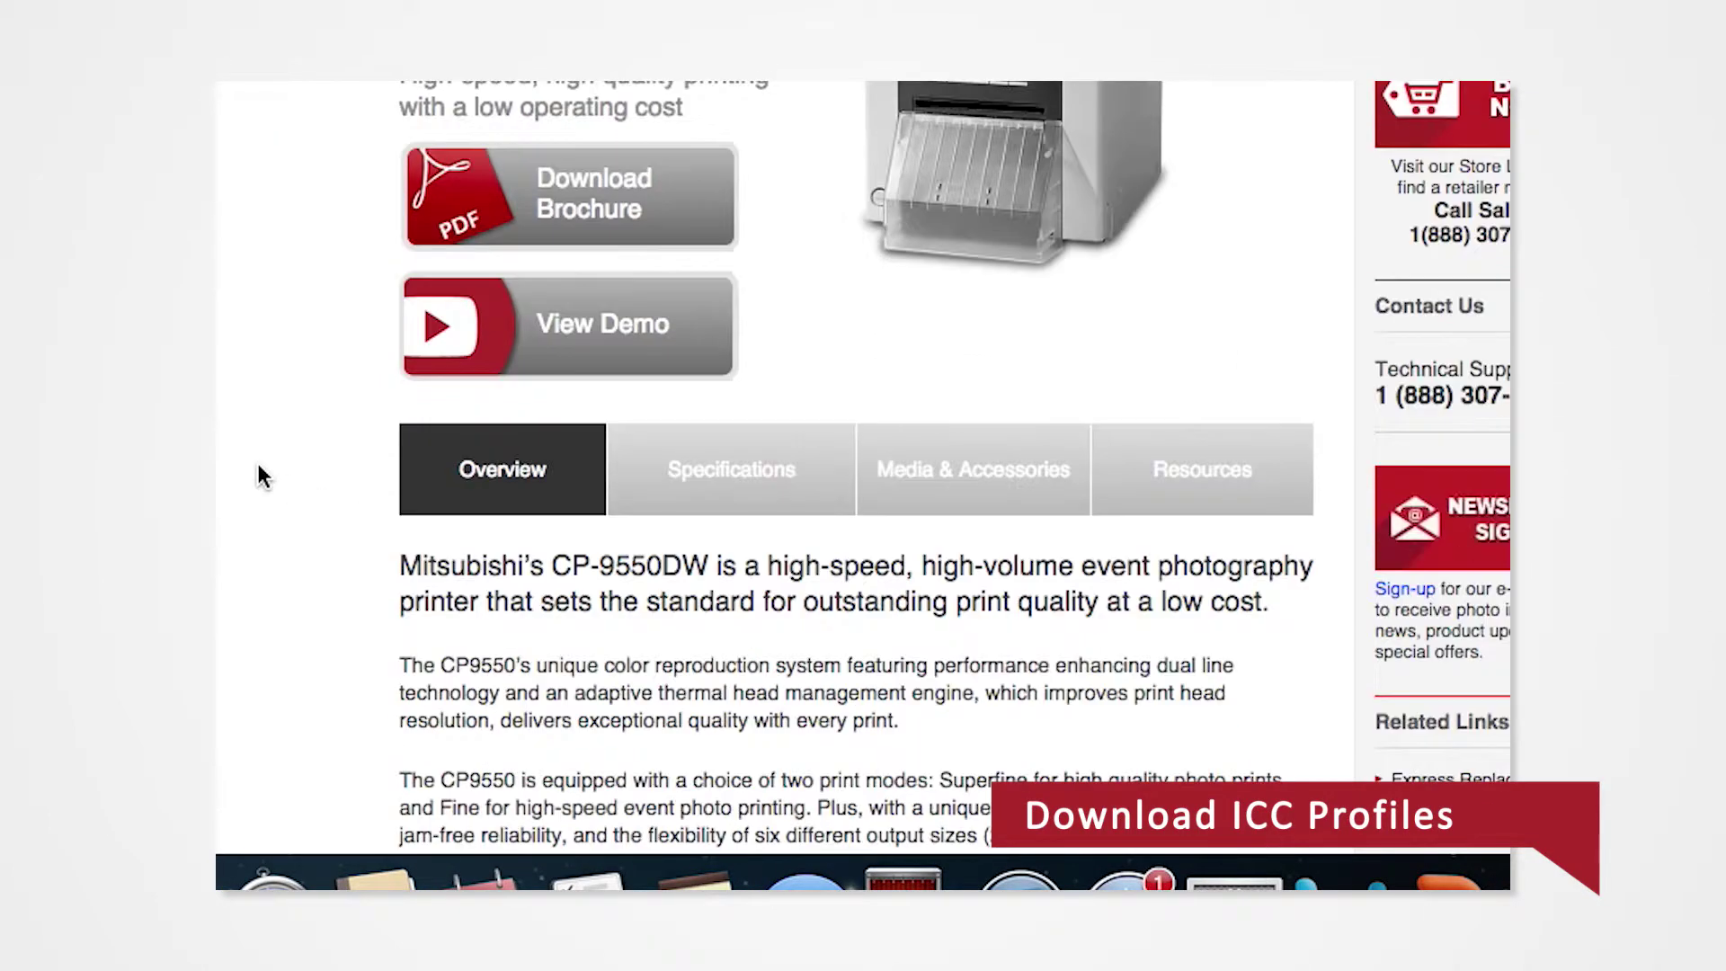
scroll(258, 465, "down", 1)
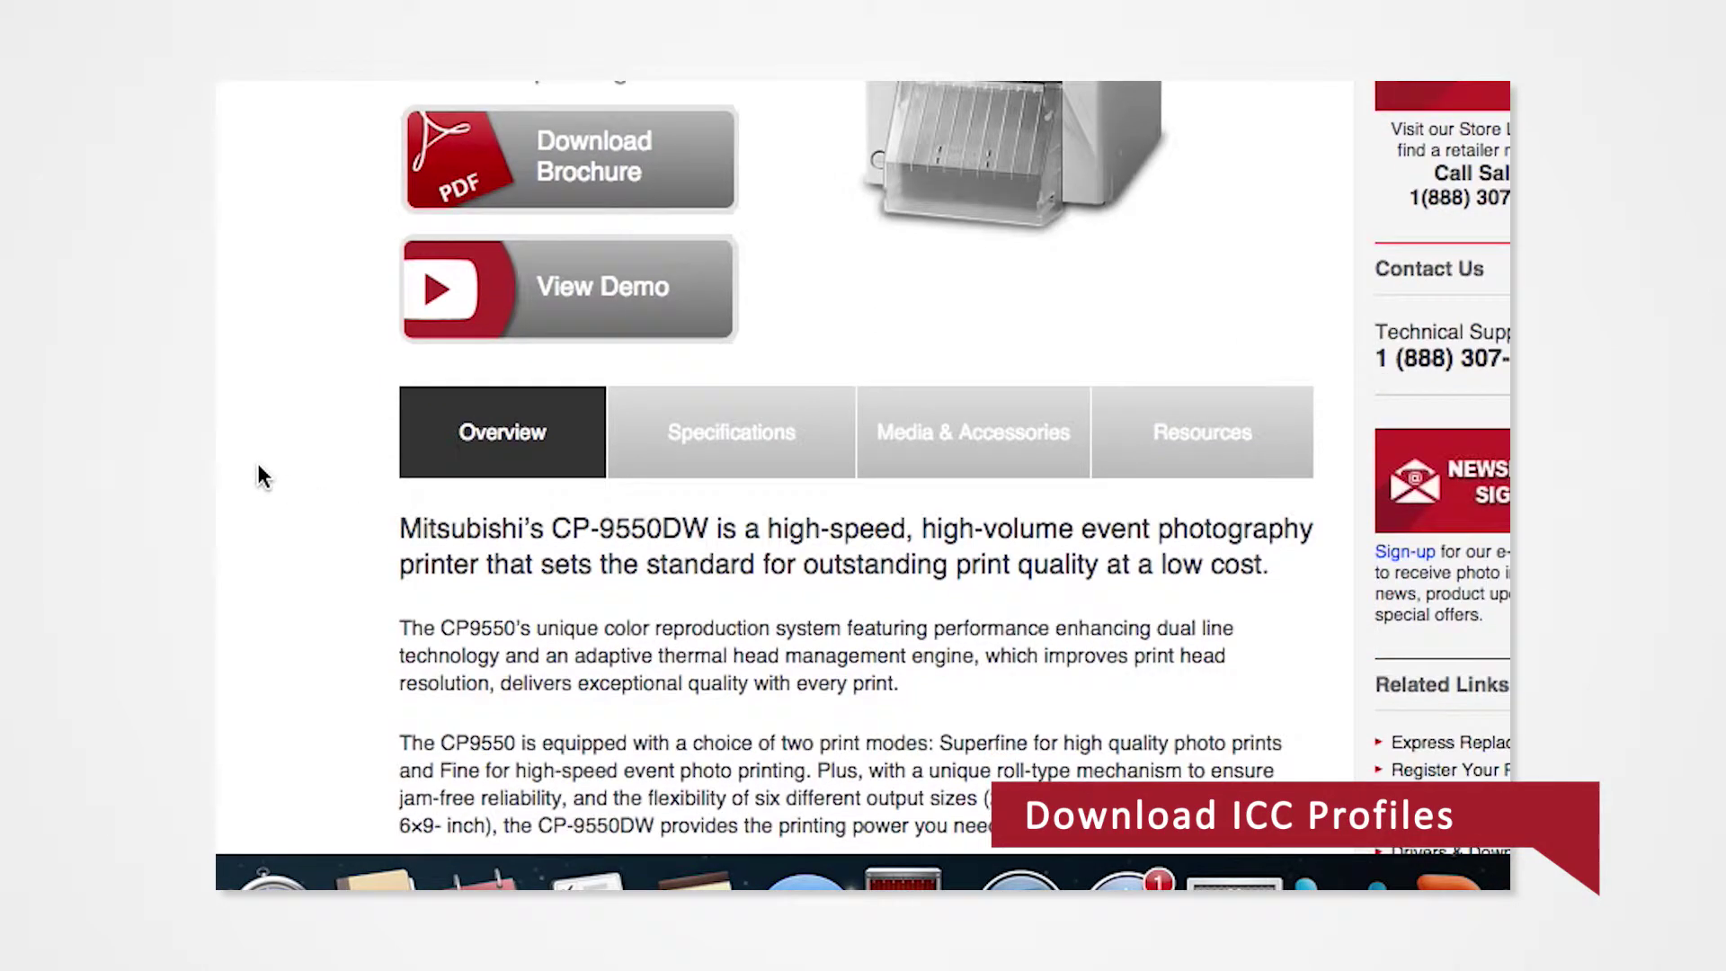
Show the CP-9550DW Resources tab and scroll to the ICC Profiles downloads
left_click(1137, 462)
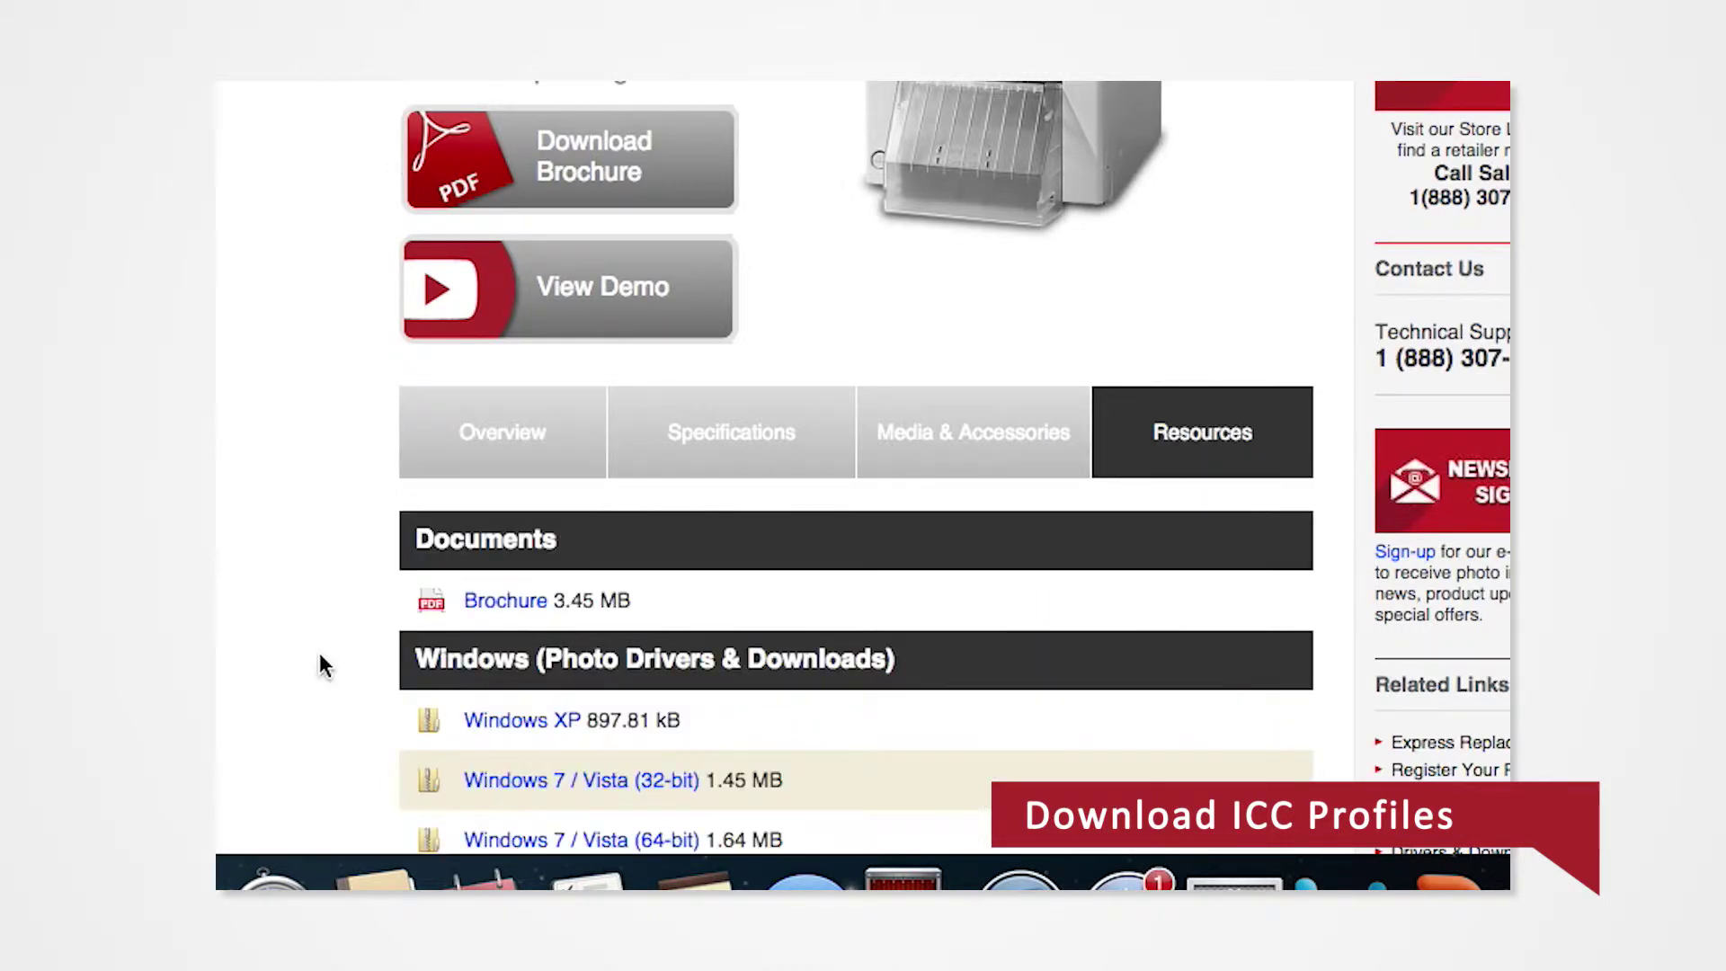
scroll(385, 661, "down", 10)
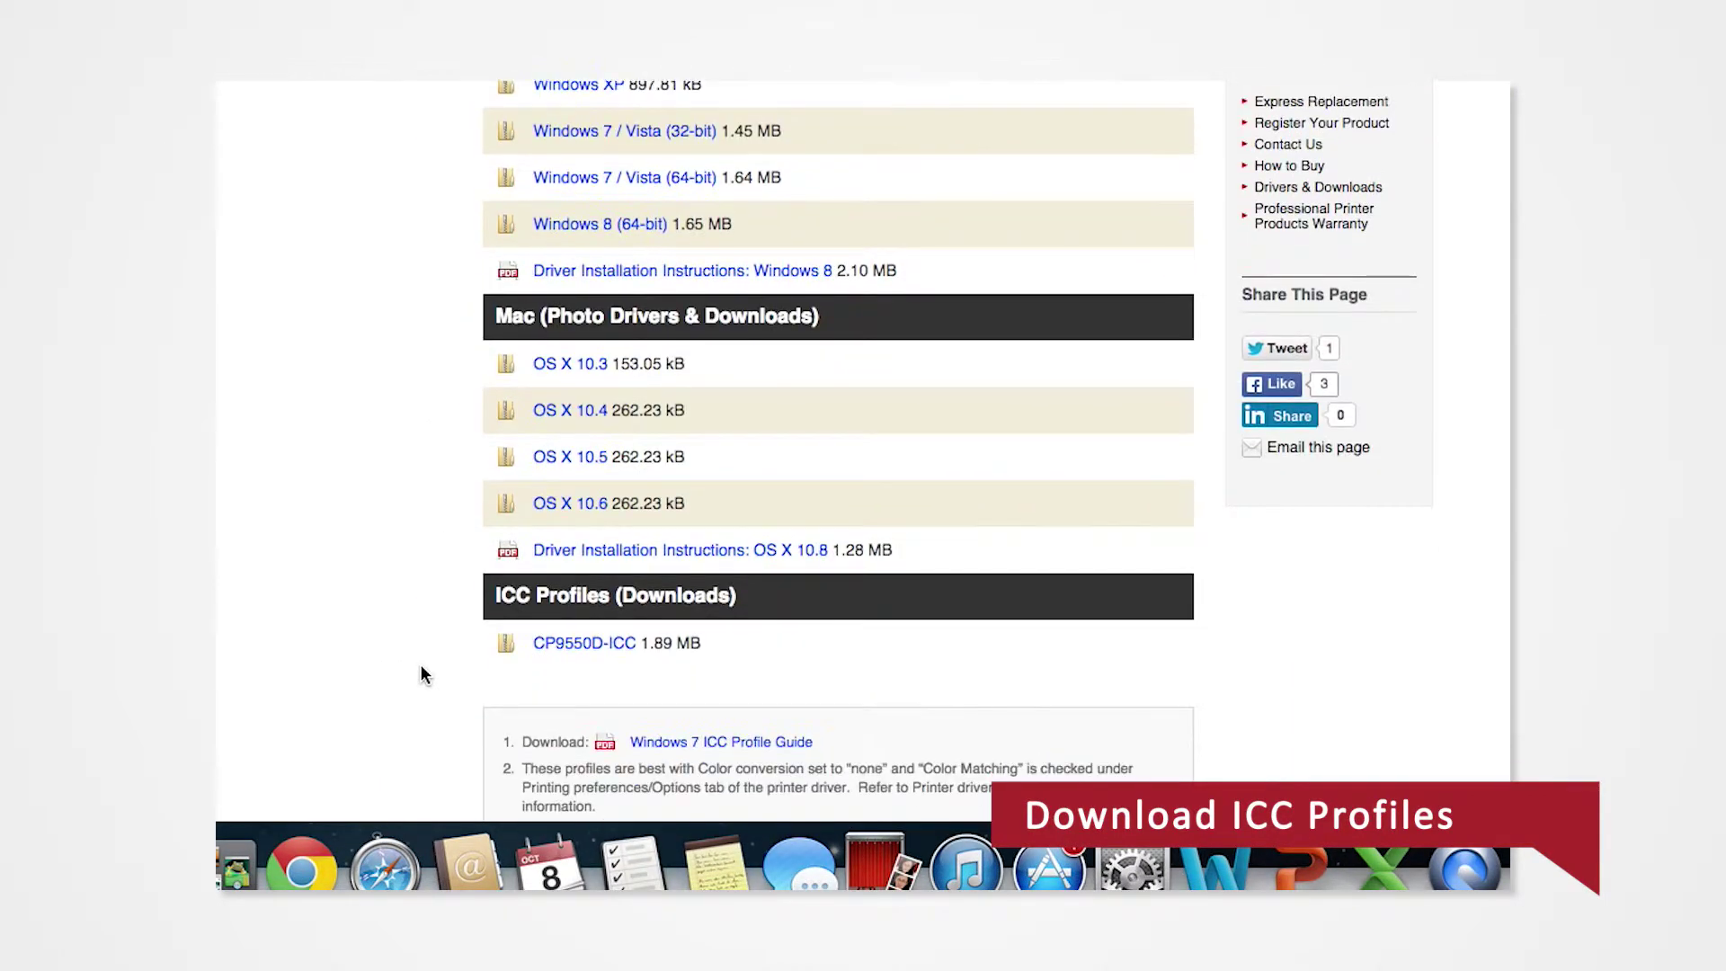
scroll(422, 668, "down", 5)
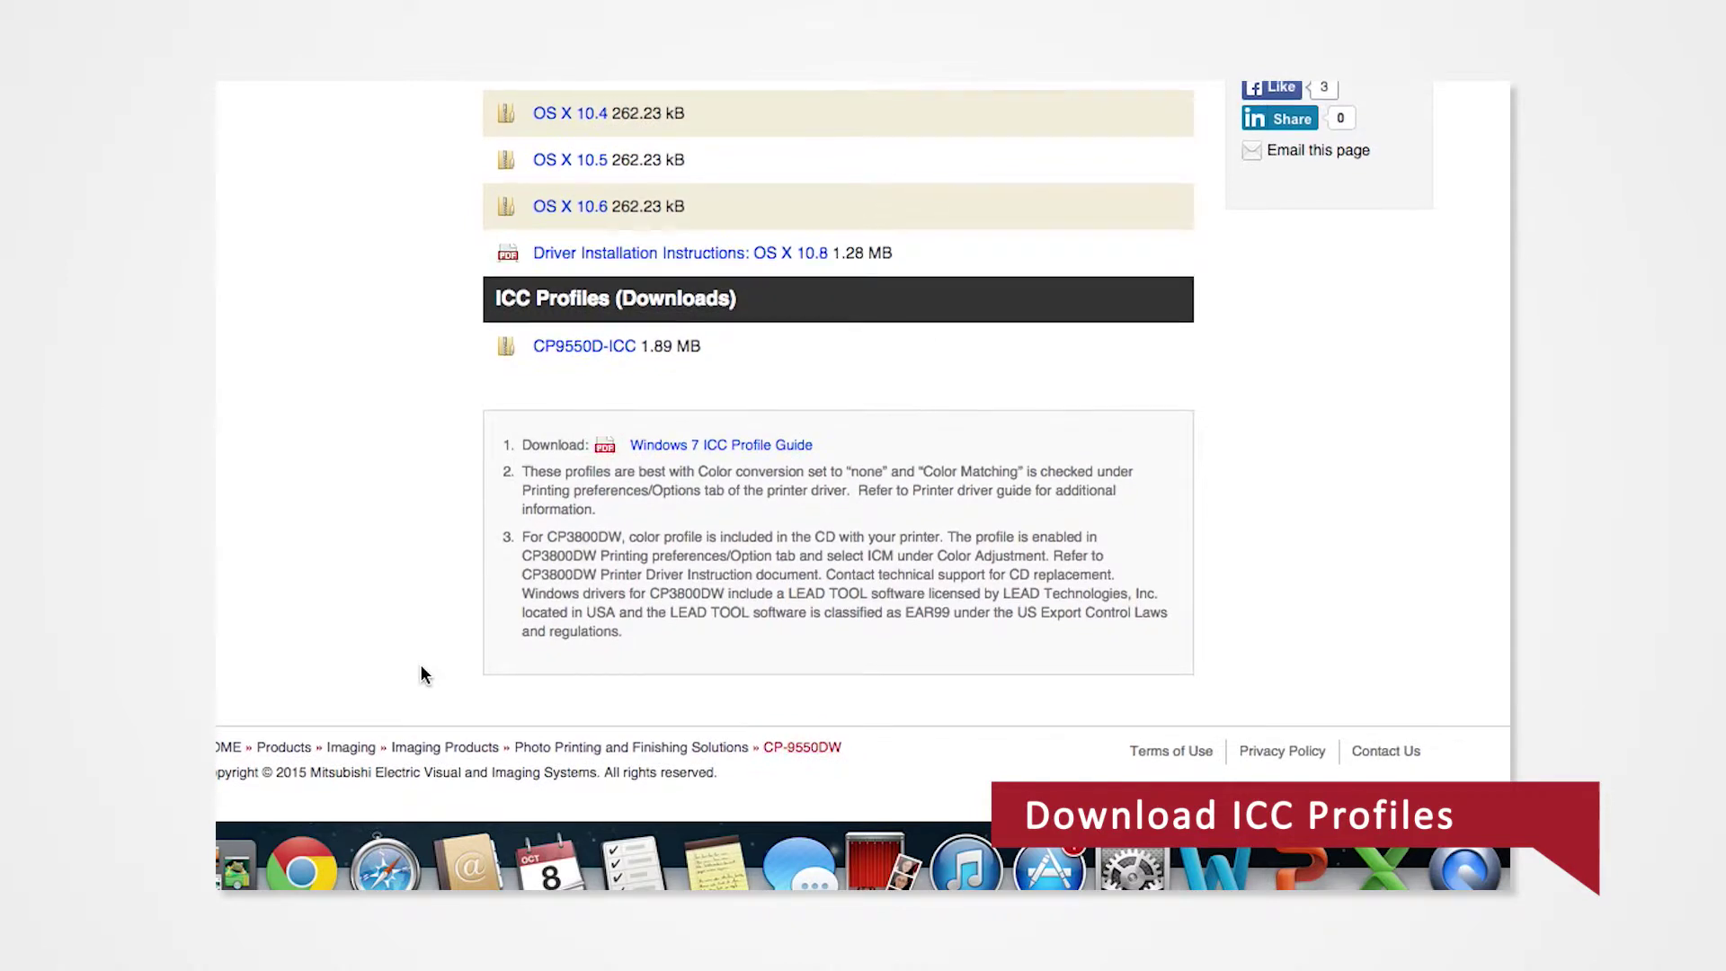
Save the CP9550D-ICC link to the Desktop with Save Link As, then minimize Chrome
left_click(611, 353)
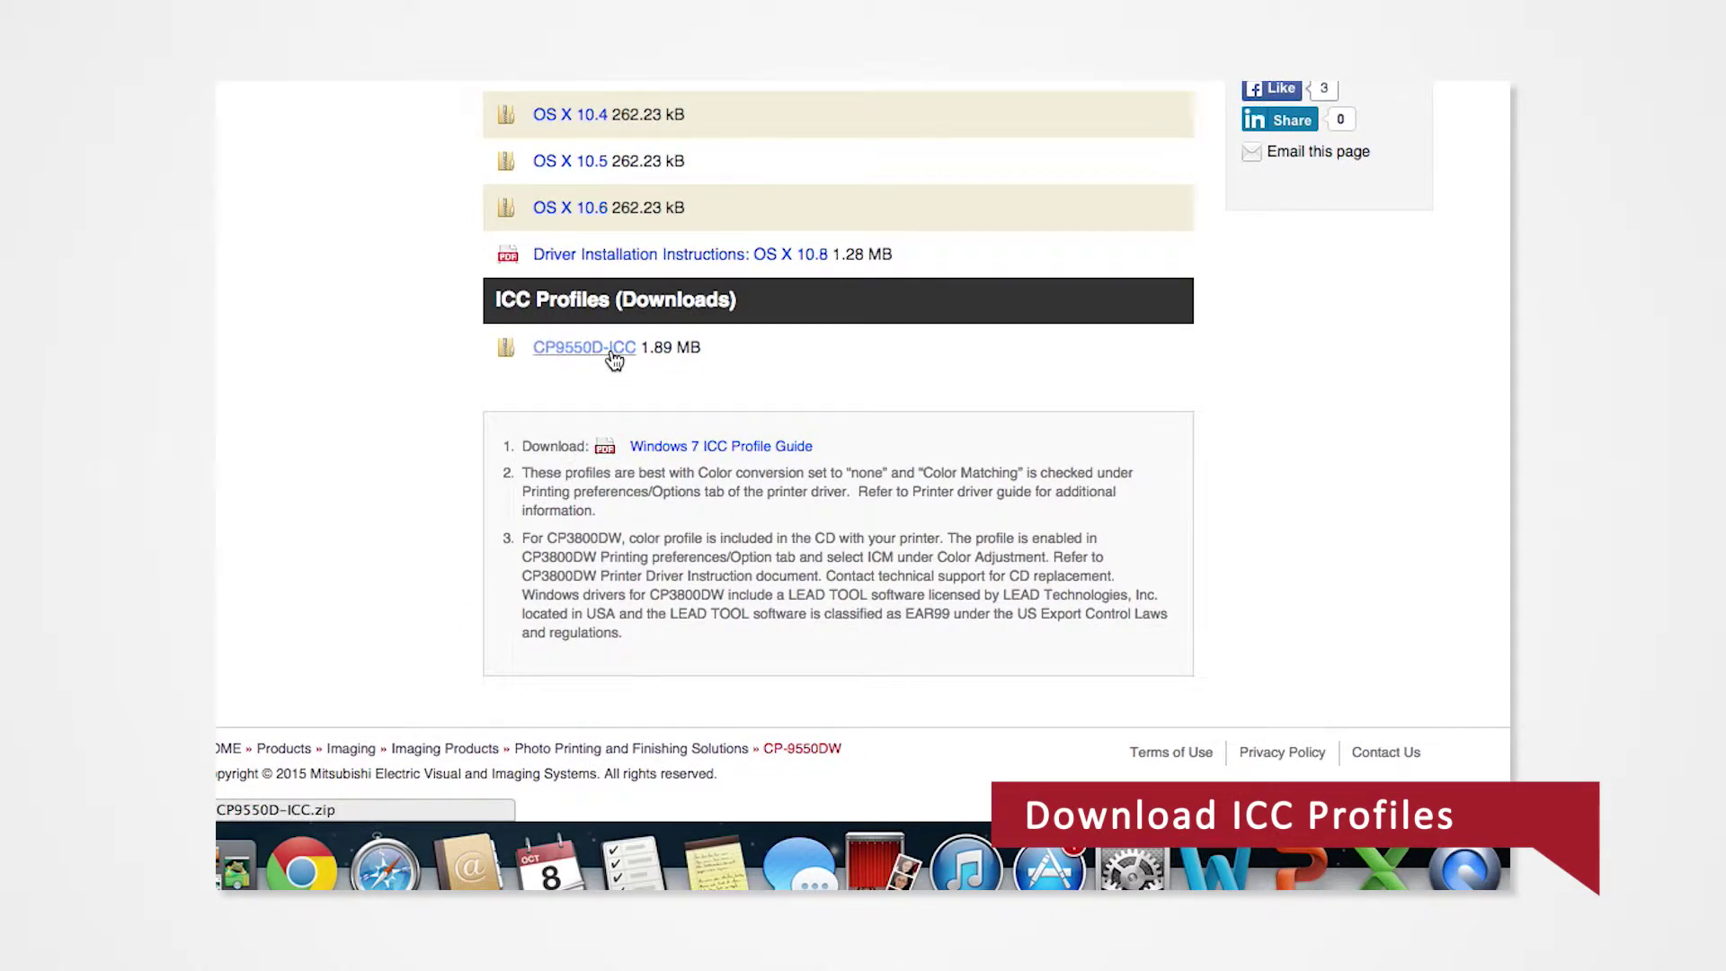
right_click(611, 353)
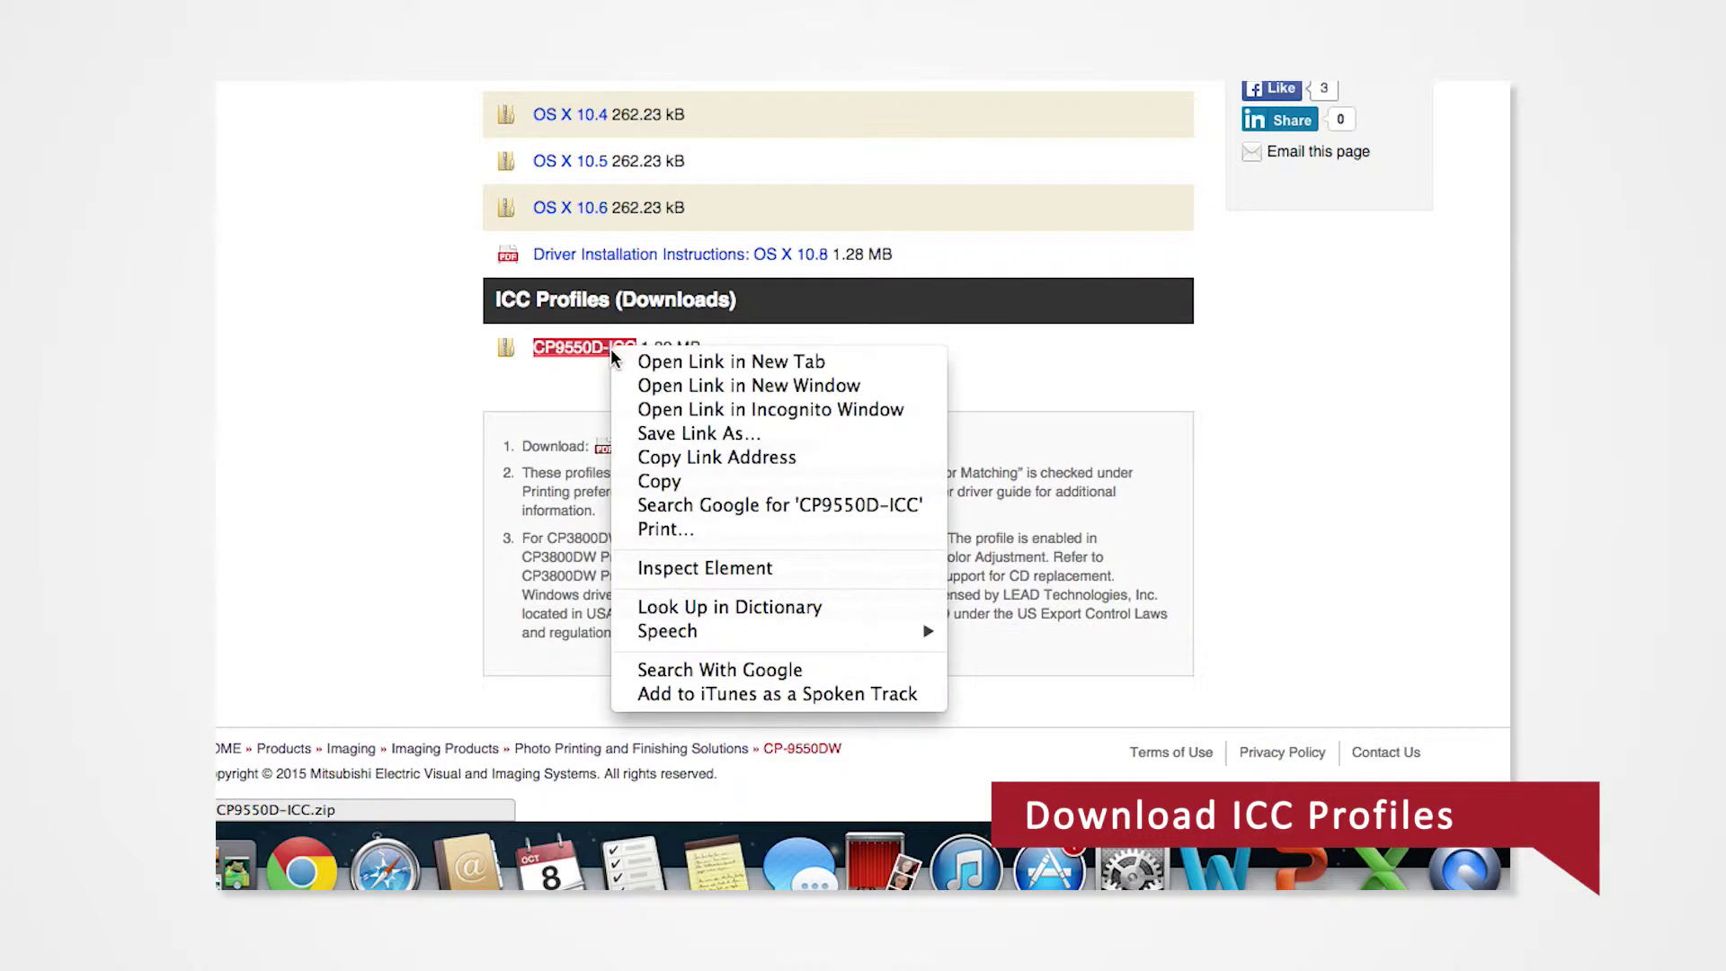
left_click(656, 435)
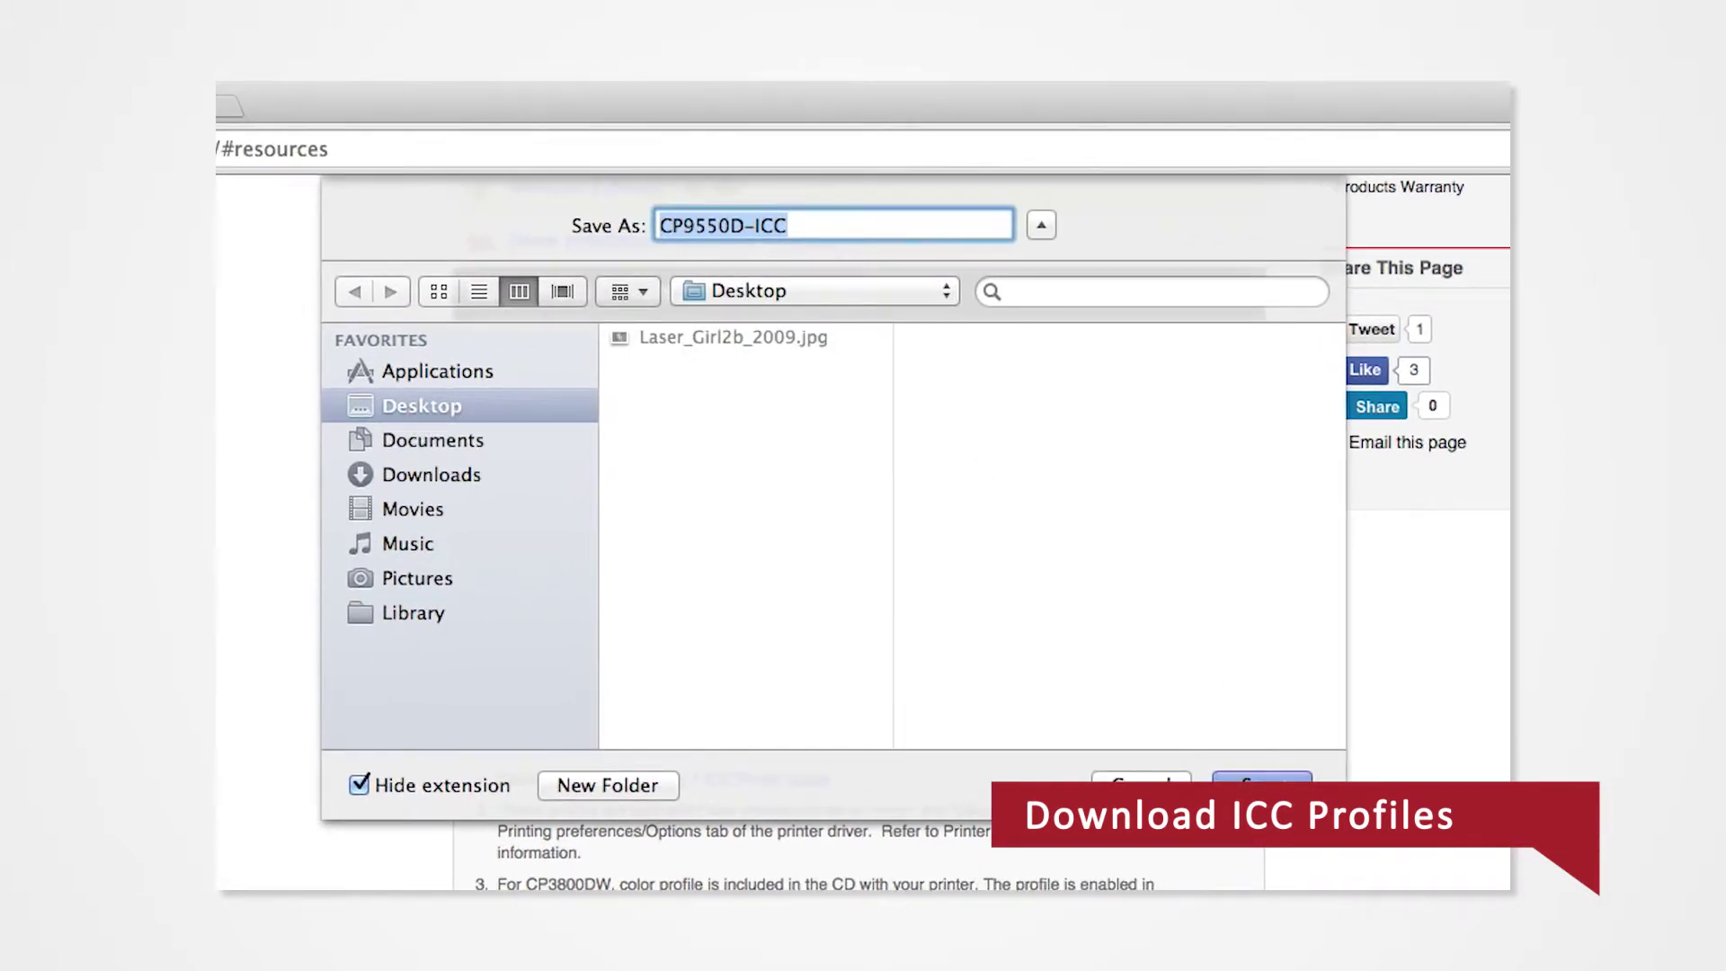
key("Return")
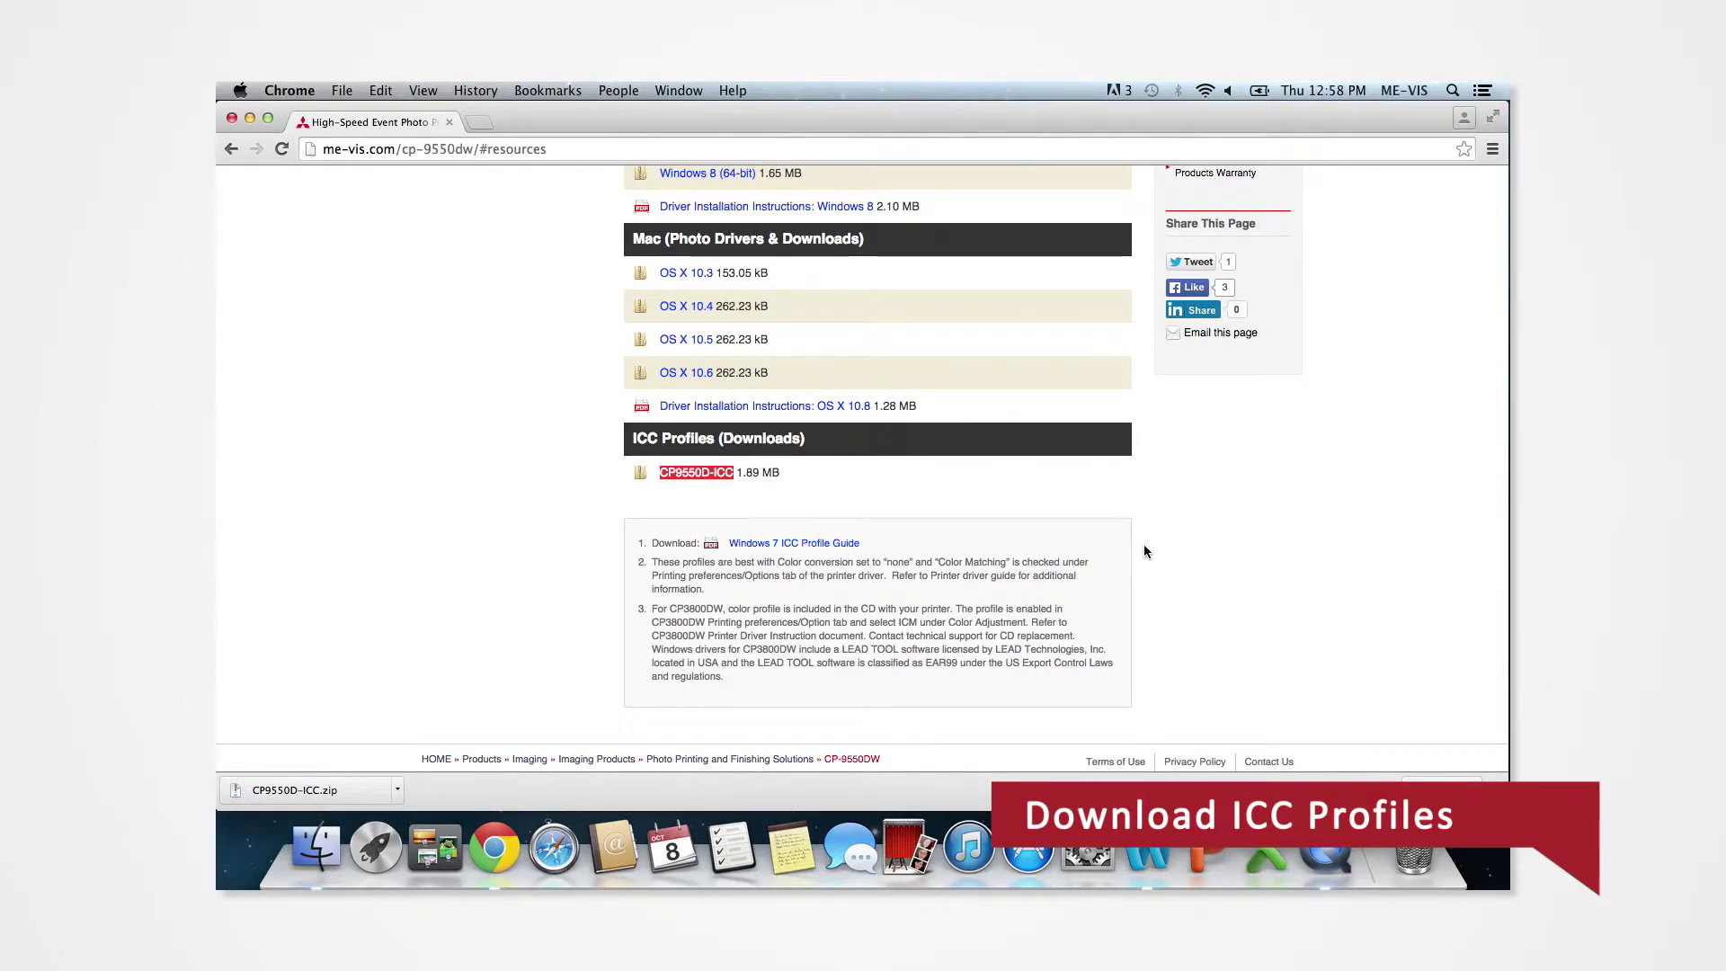
key("super+m")
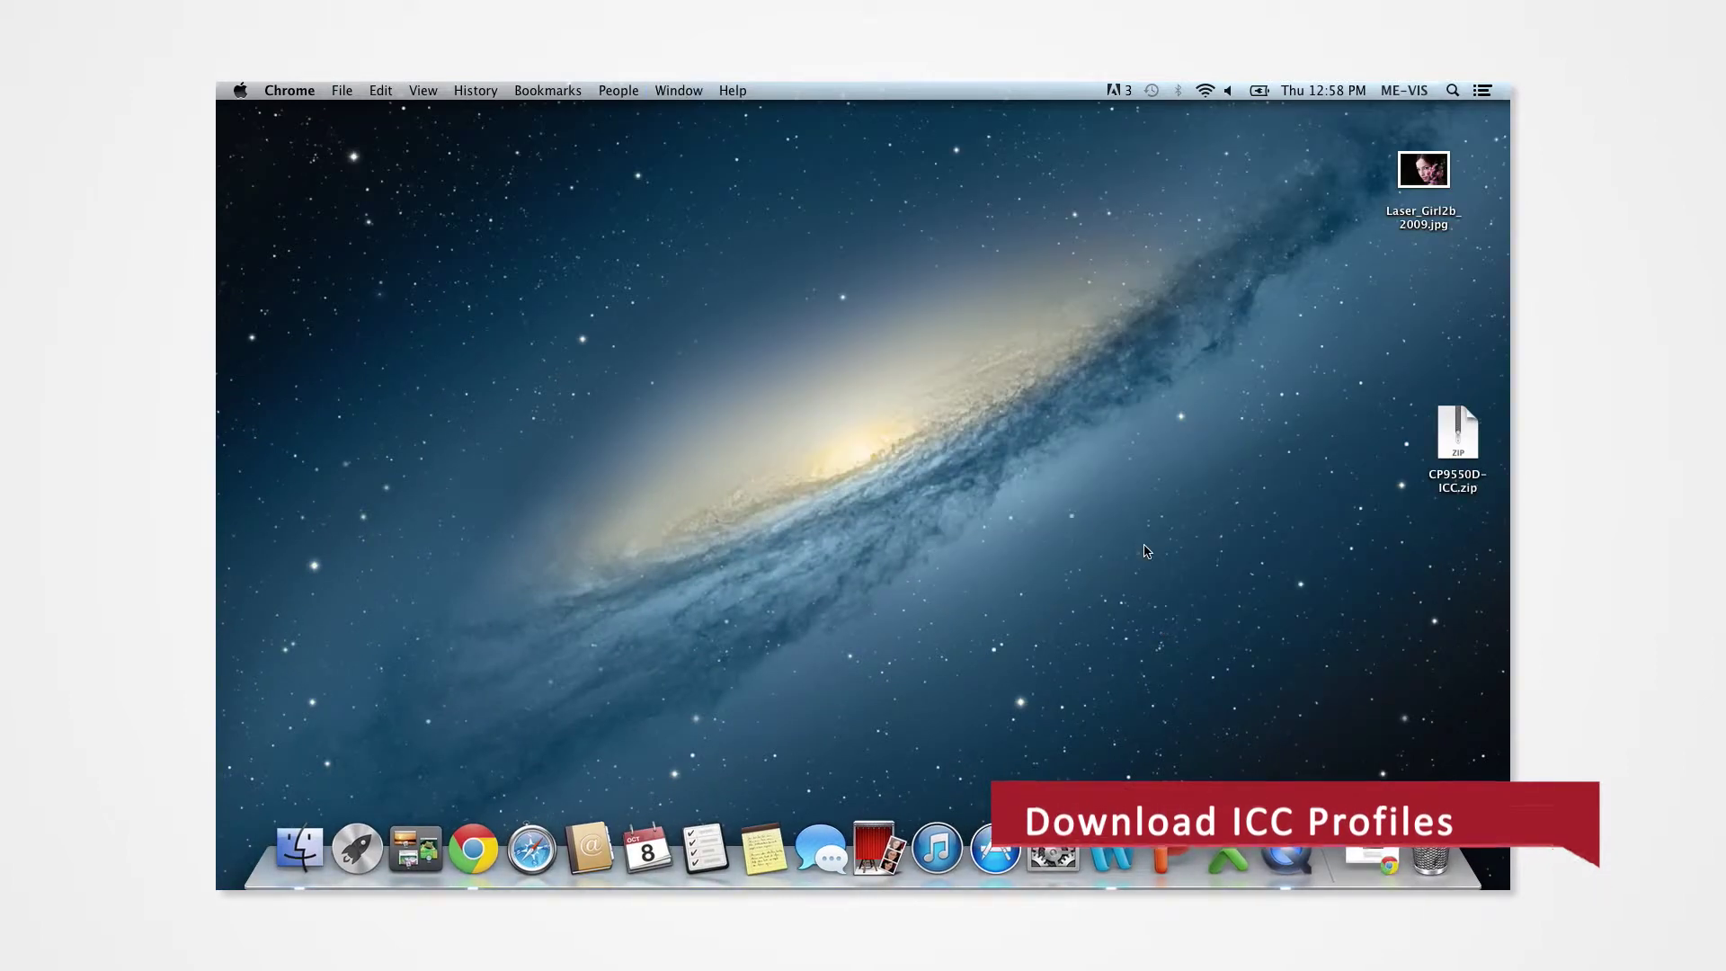
Extract CP9550D-ICC.zip, move the resulting folder below the zip, and open it
left_click(1458, 450)
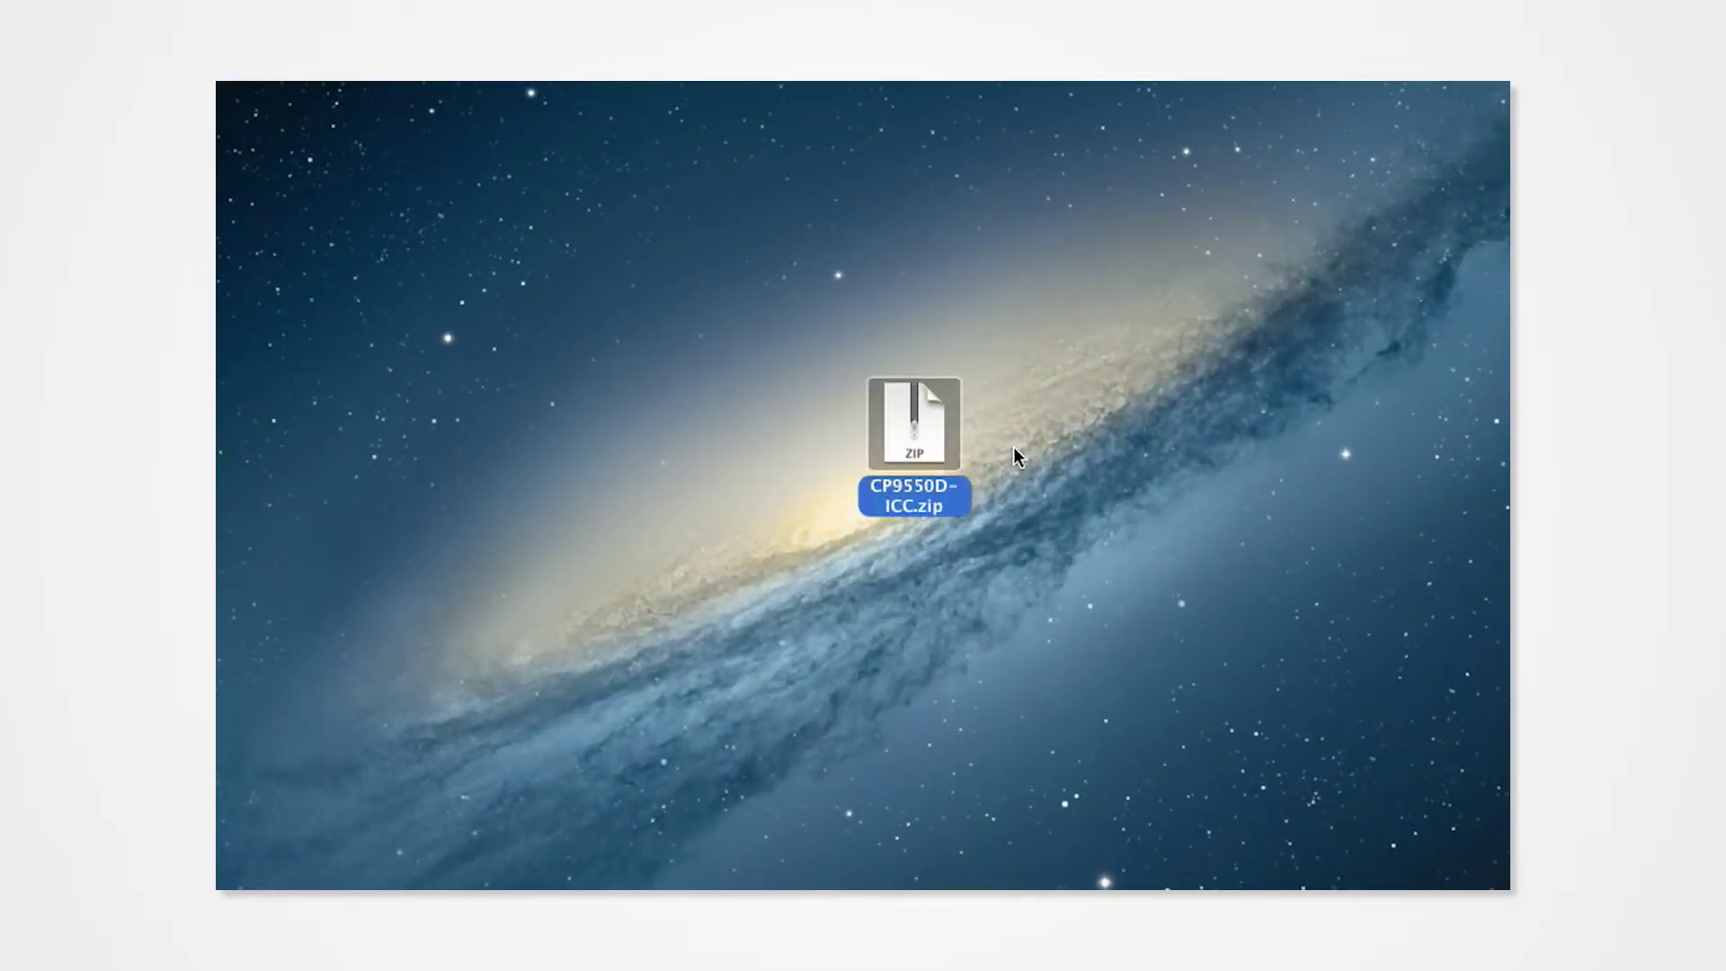
double_click(913, 434)
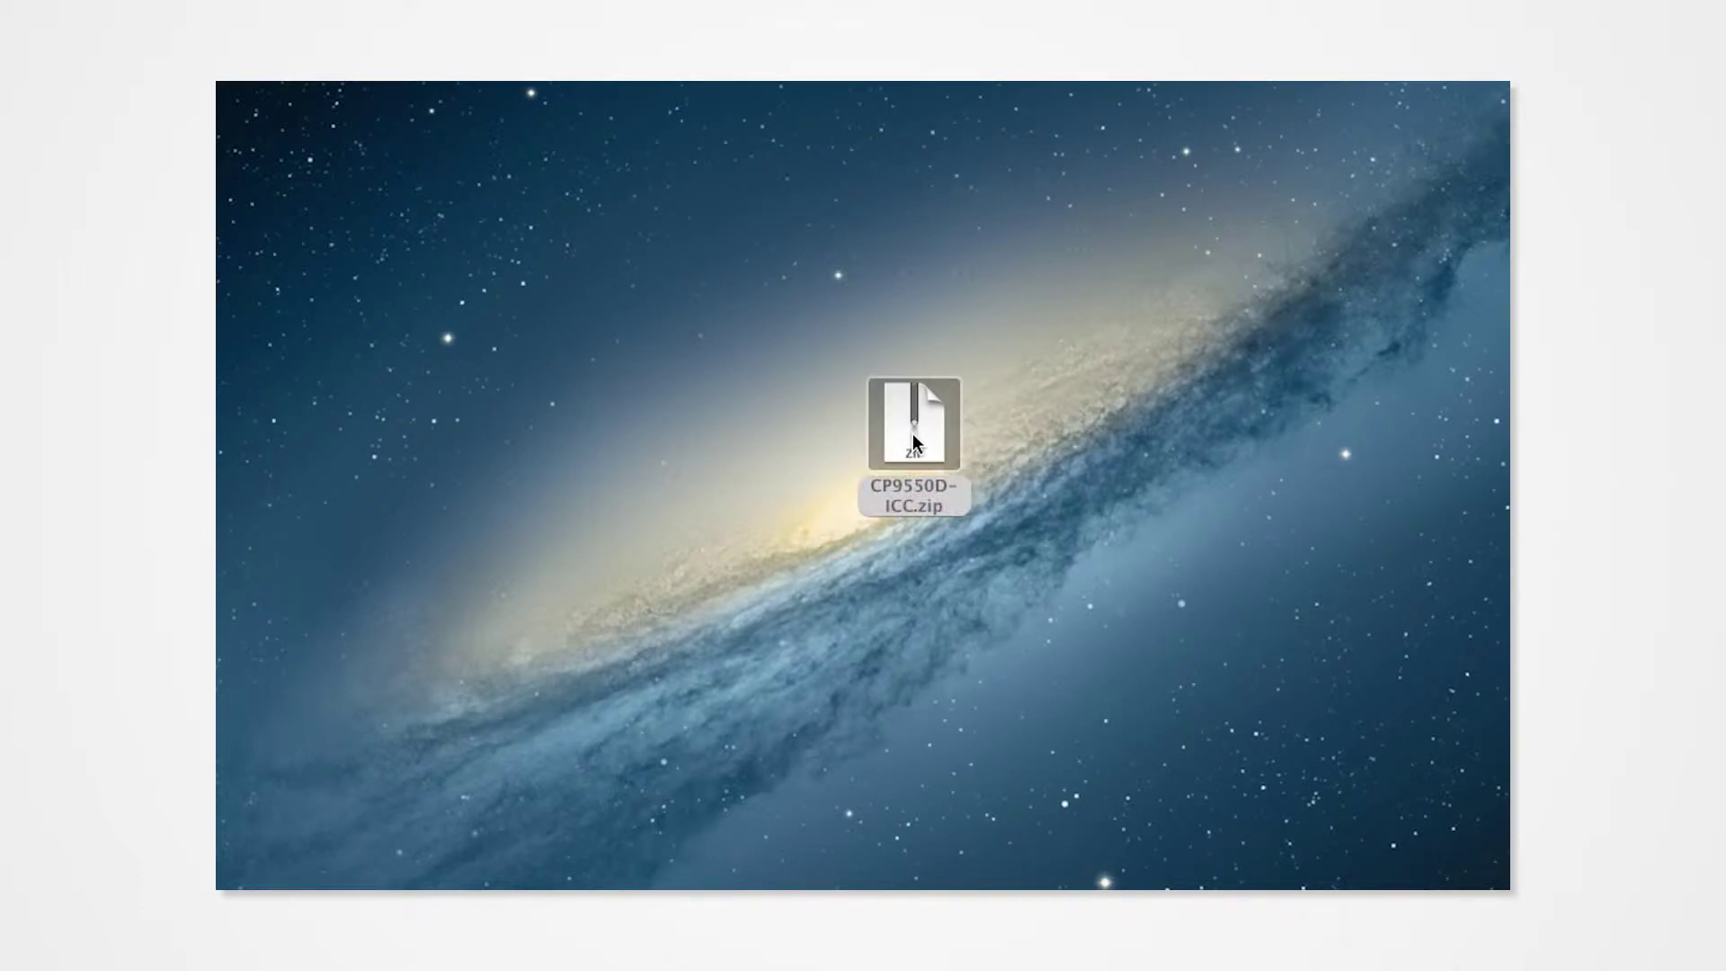
left_click_drag(938, 456, 984, 592)
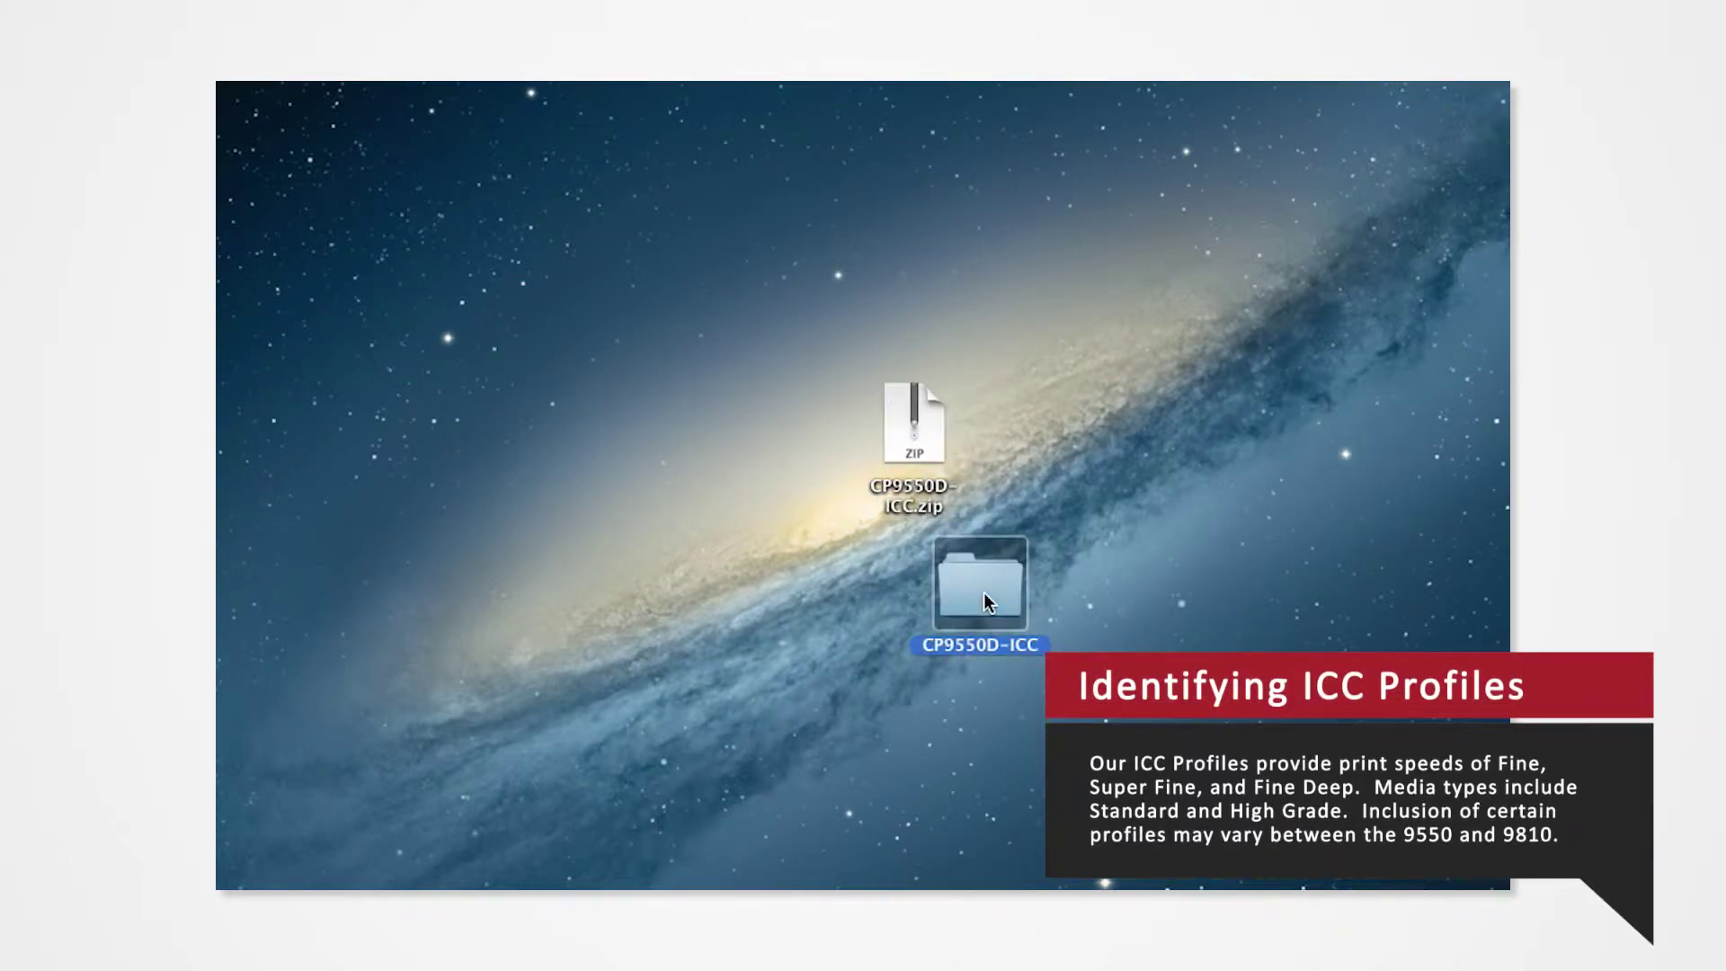
double_click(983, 592)
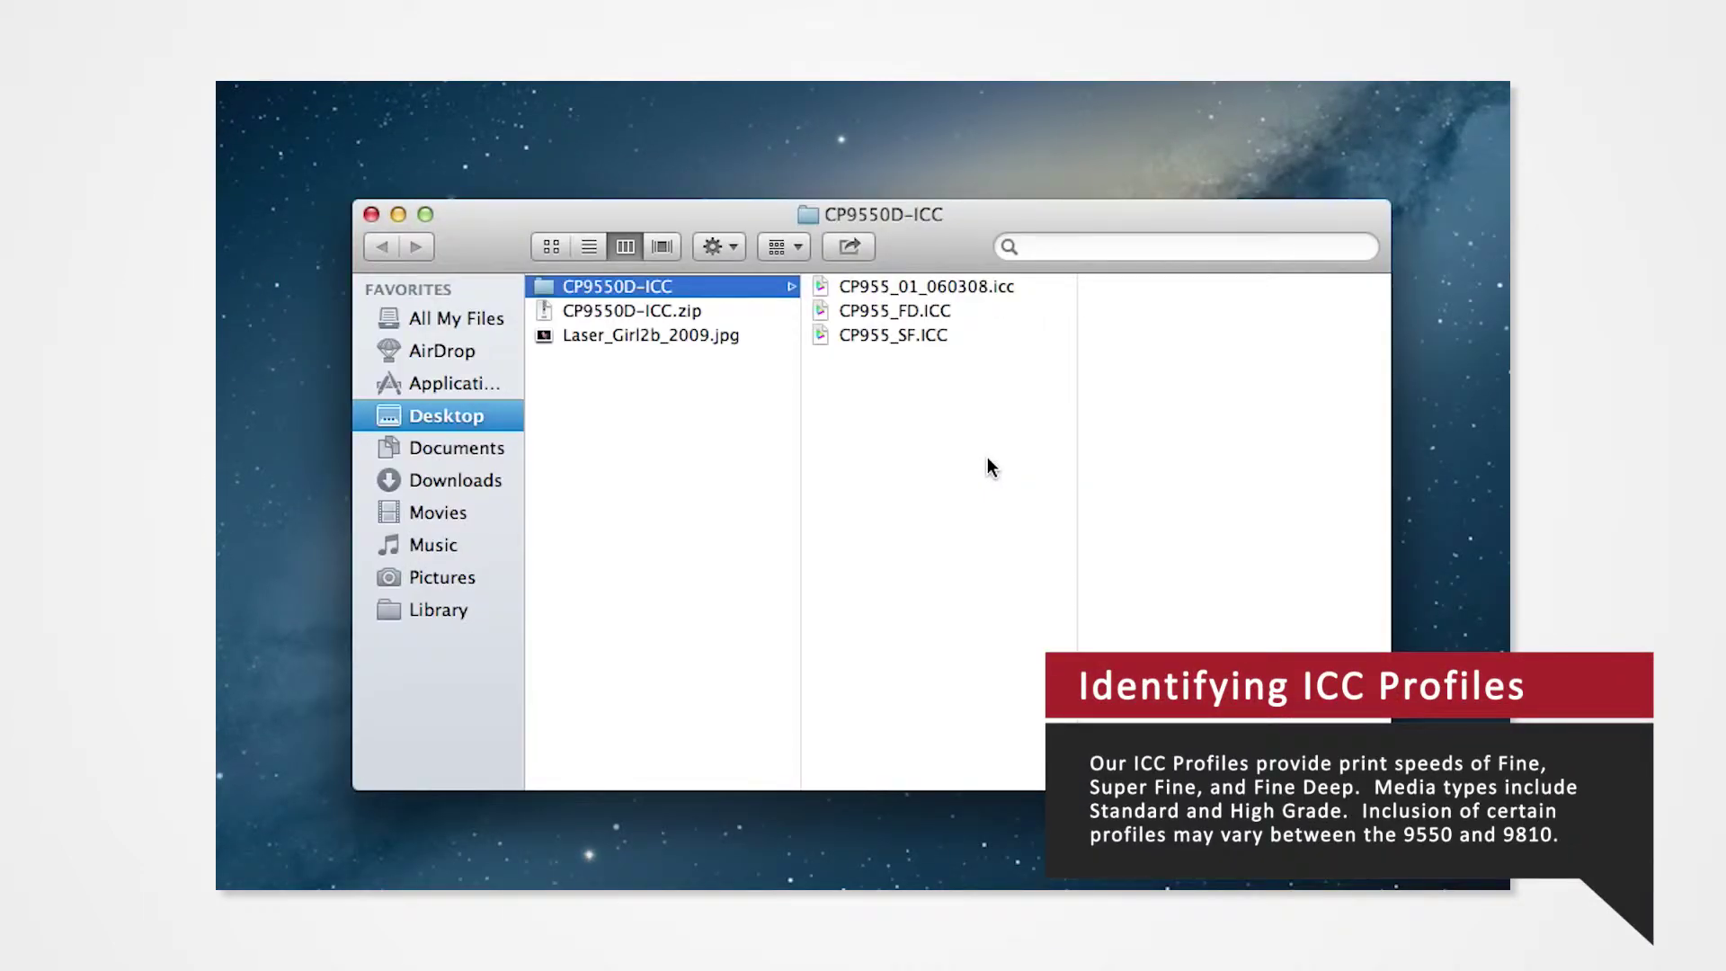
Review each of the three profiles' details and leave CP955_FD.ICC selected
left_click(937, 284)
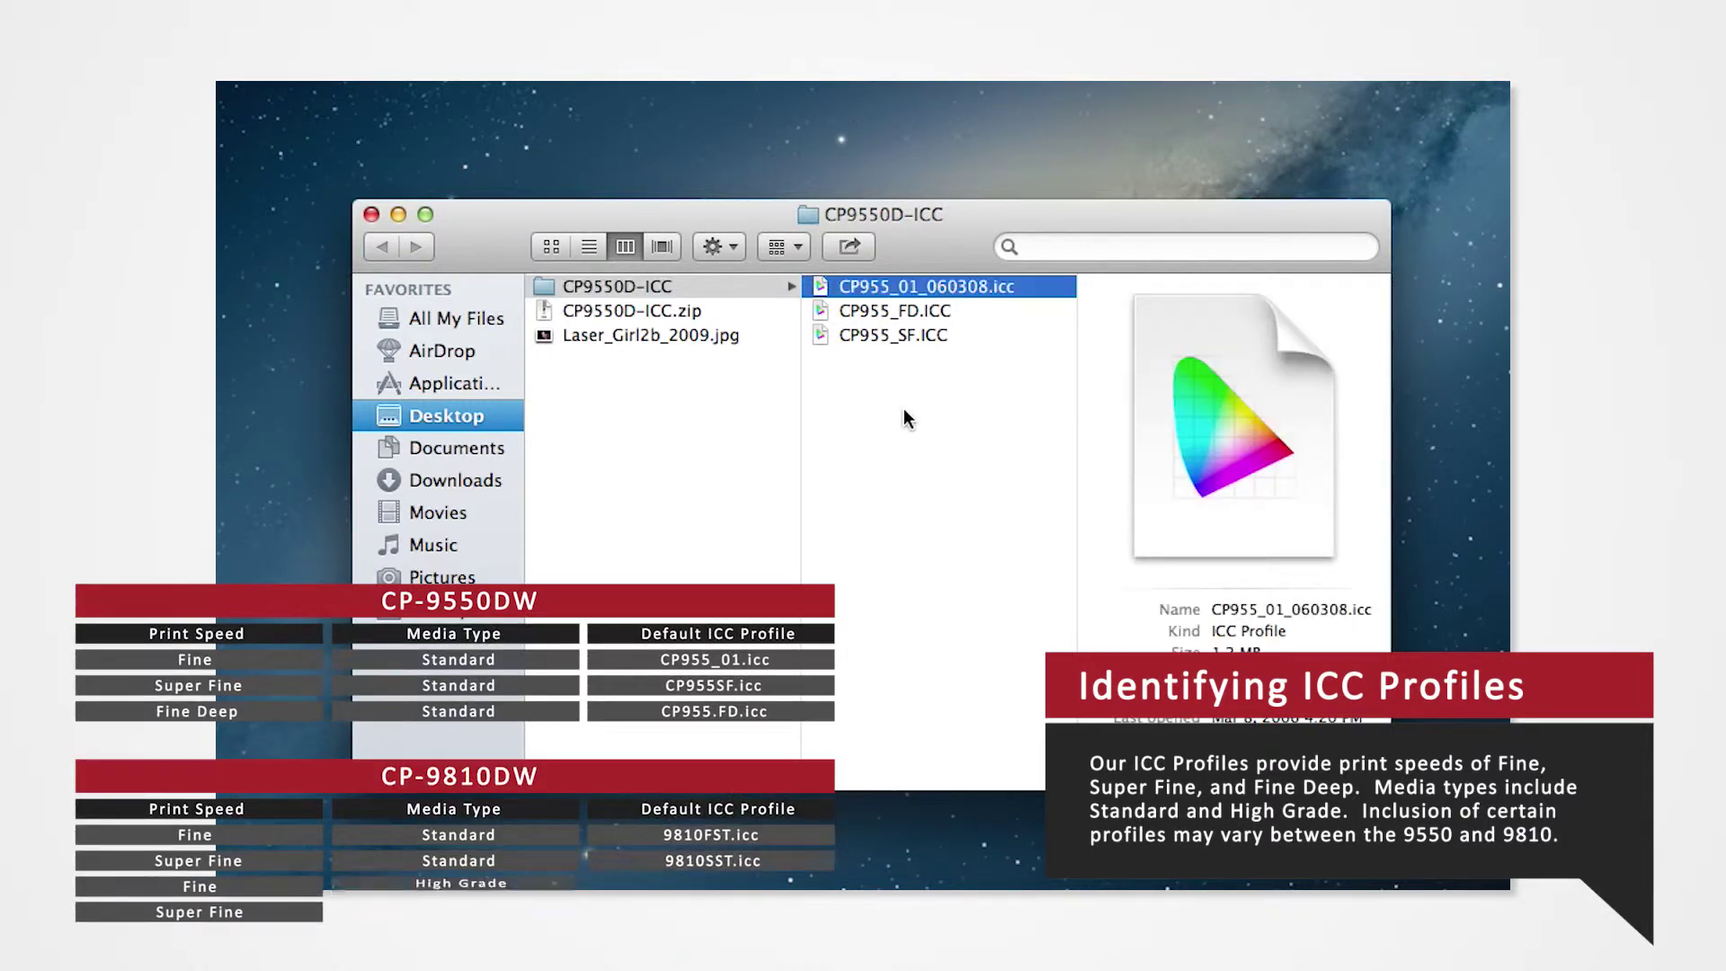
key("Down")
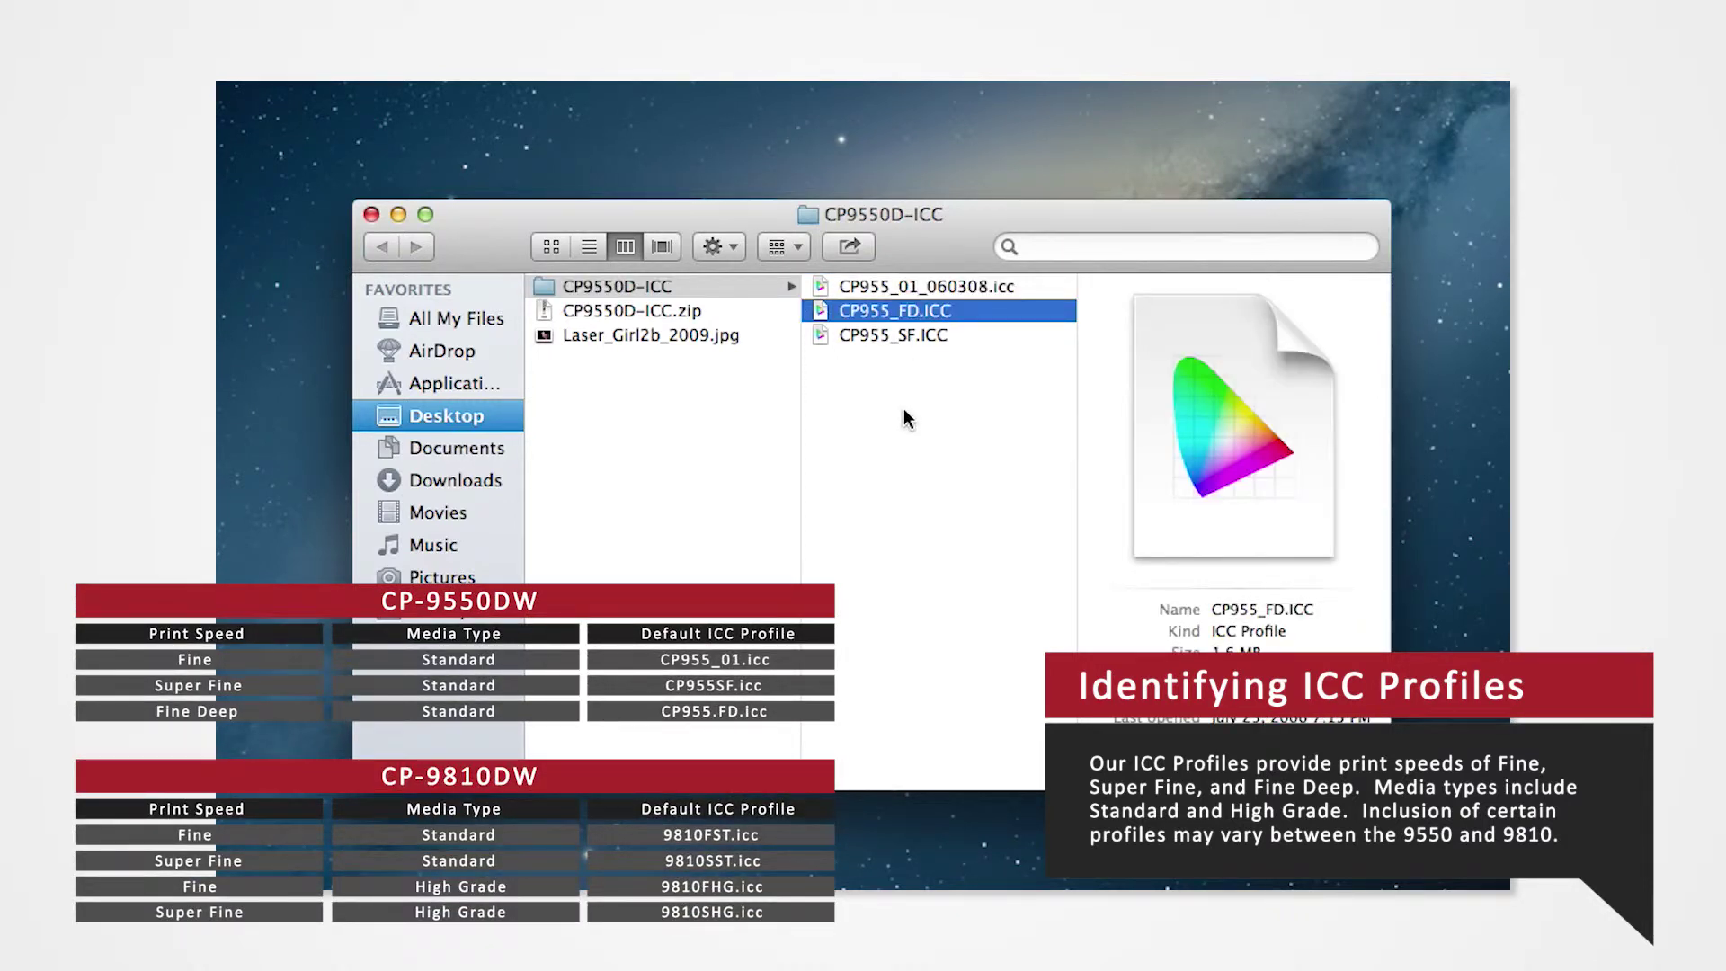
key("Down")
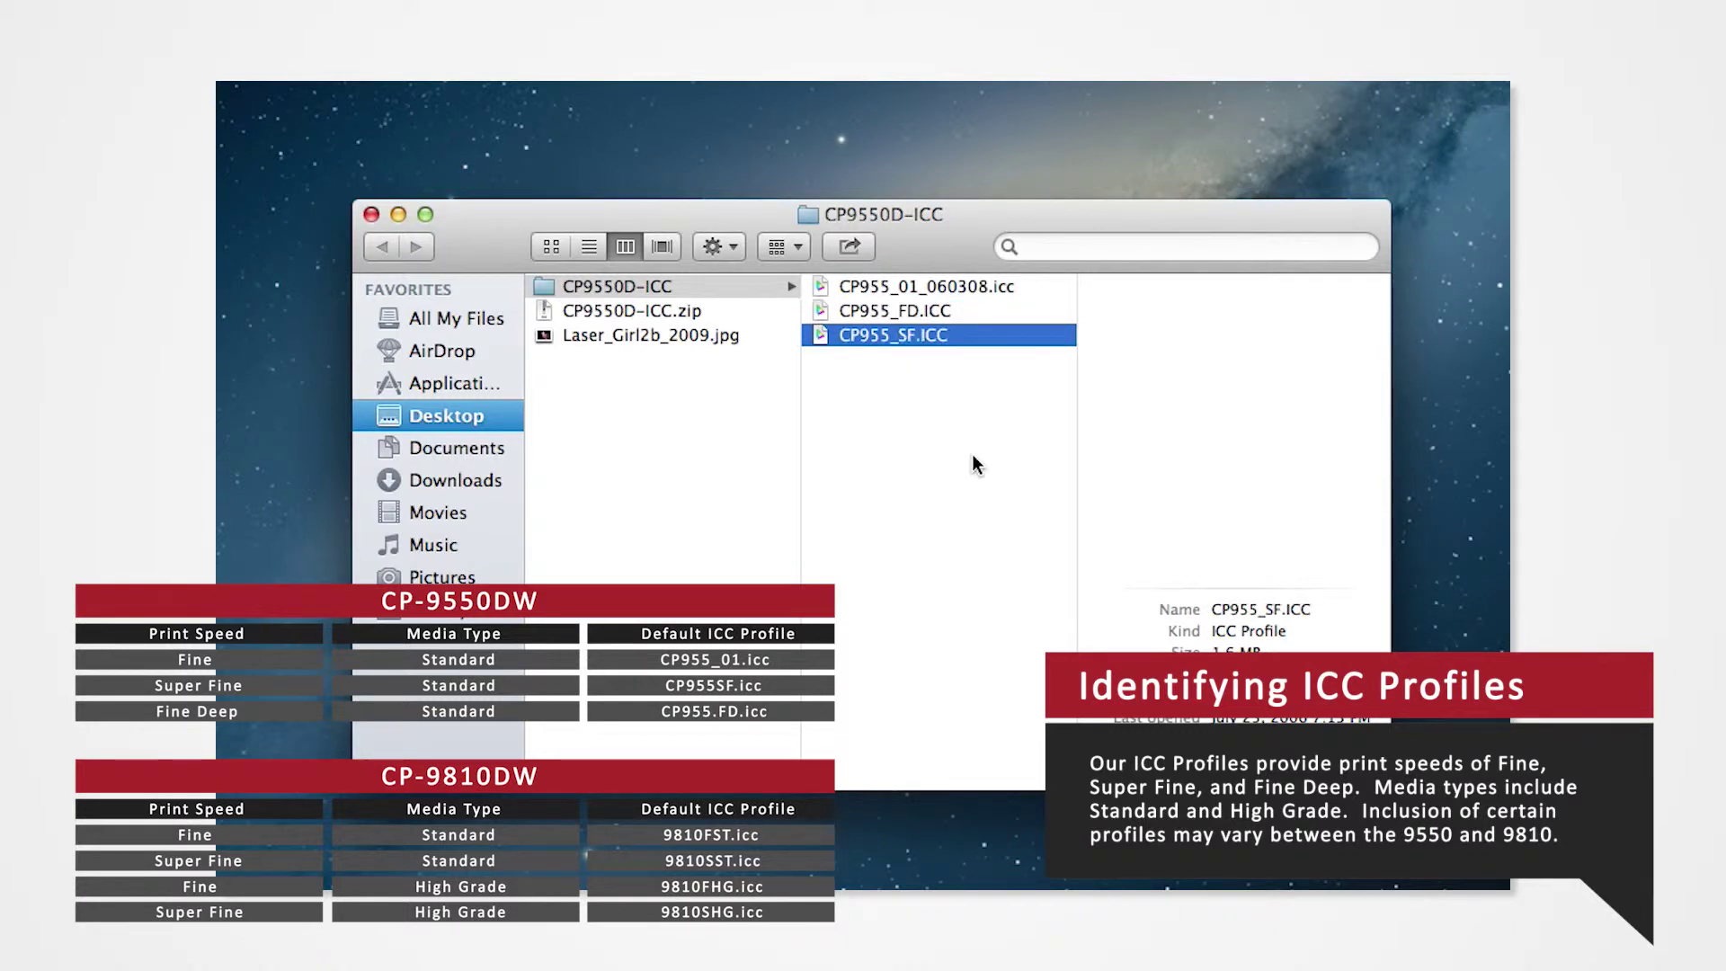
key("Up")
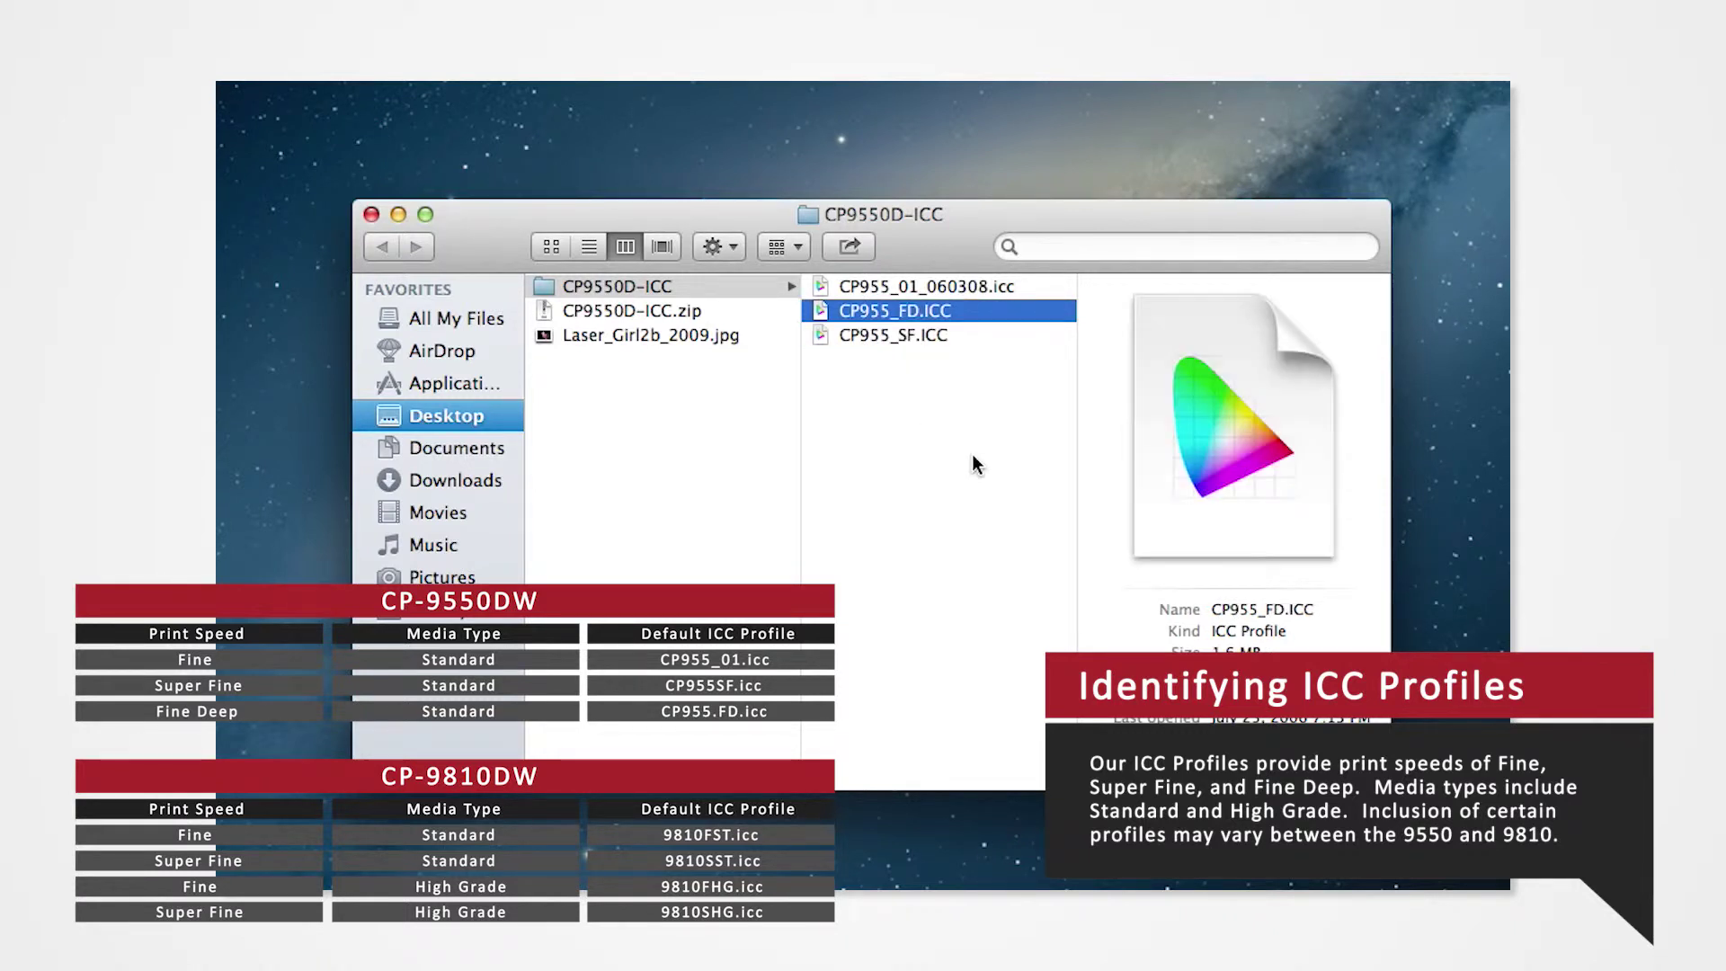
Copy CP955_FD.ICC, then navigate to Macintosh HD > Library > ColorSync > Profiles
right_click(957, 315)
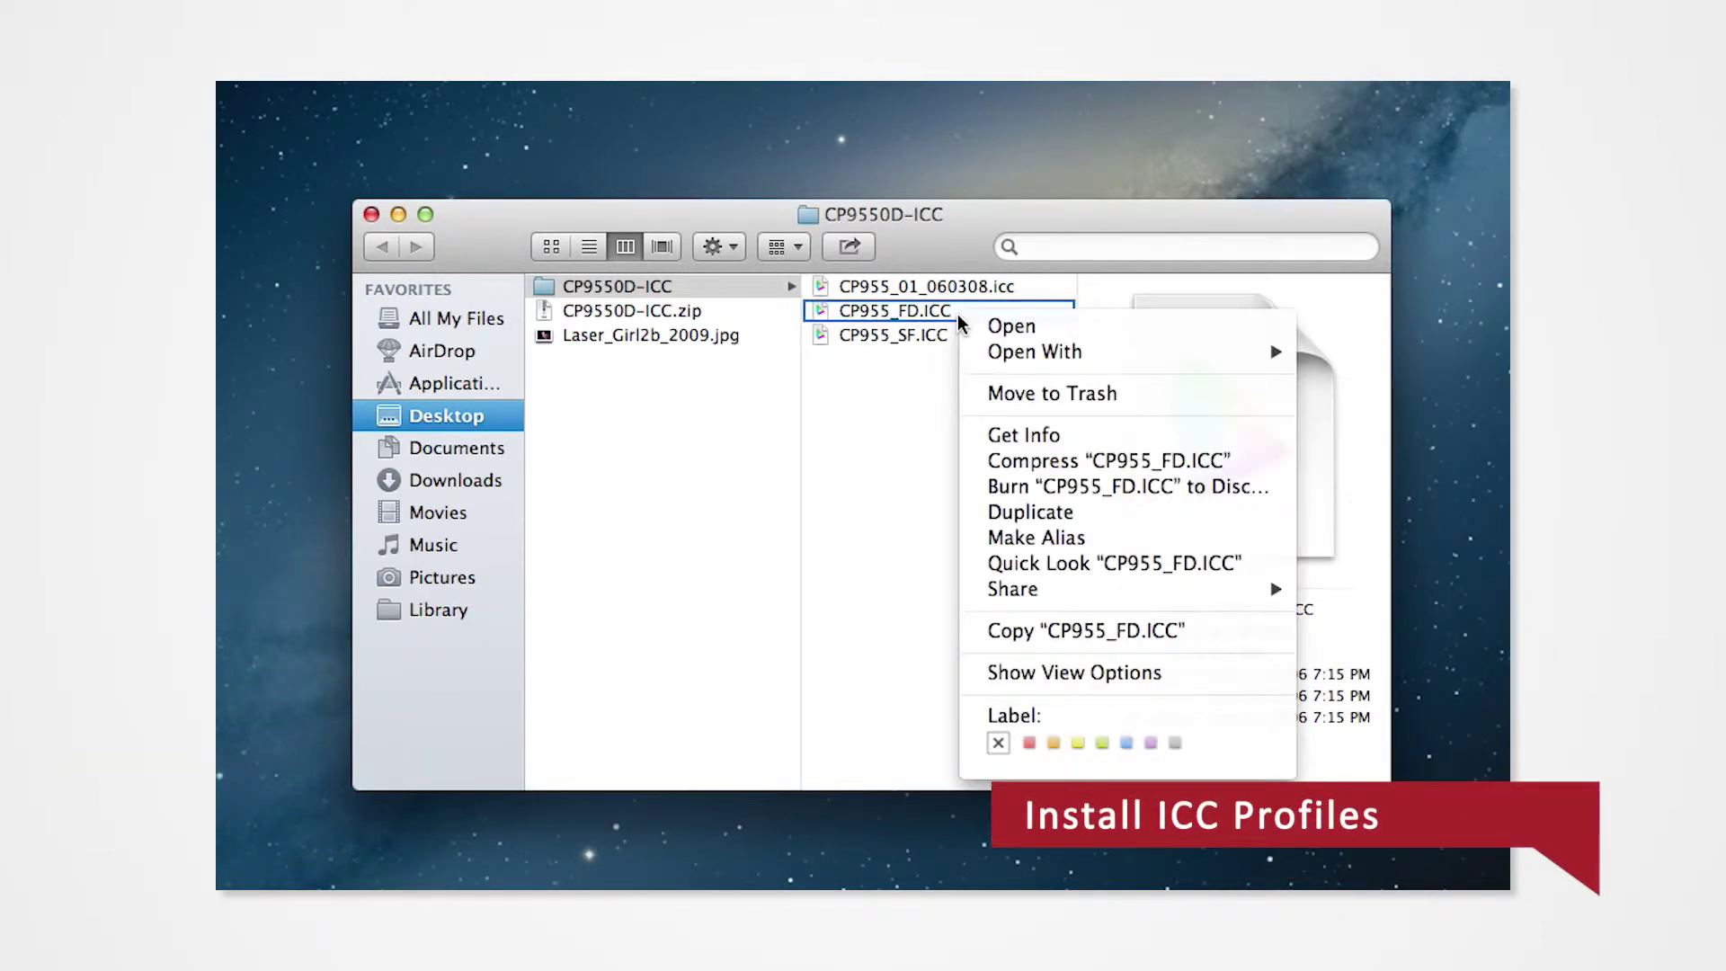
left_click(1039, 631)
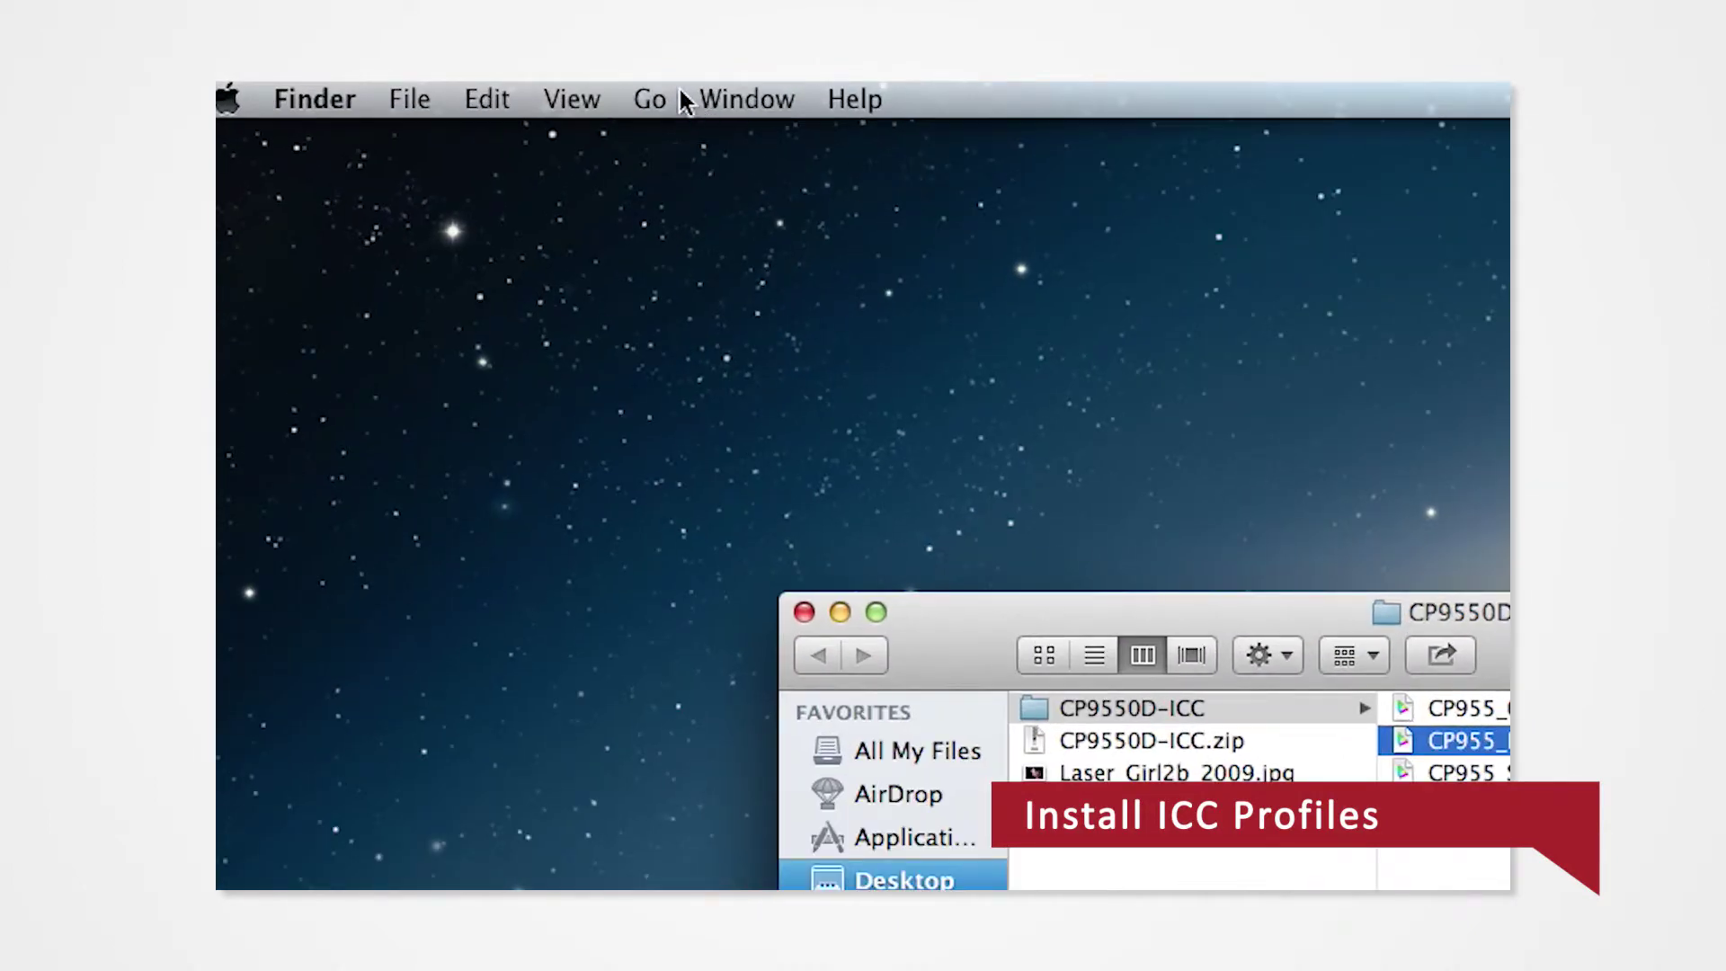
left_click(653, 102)
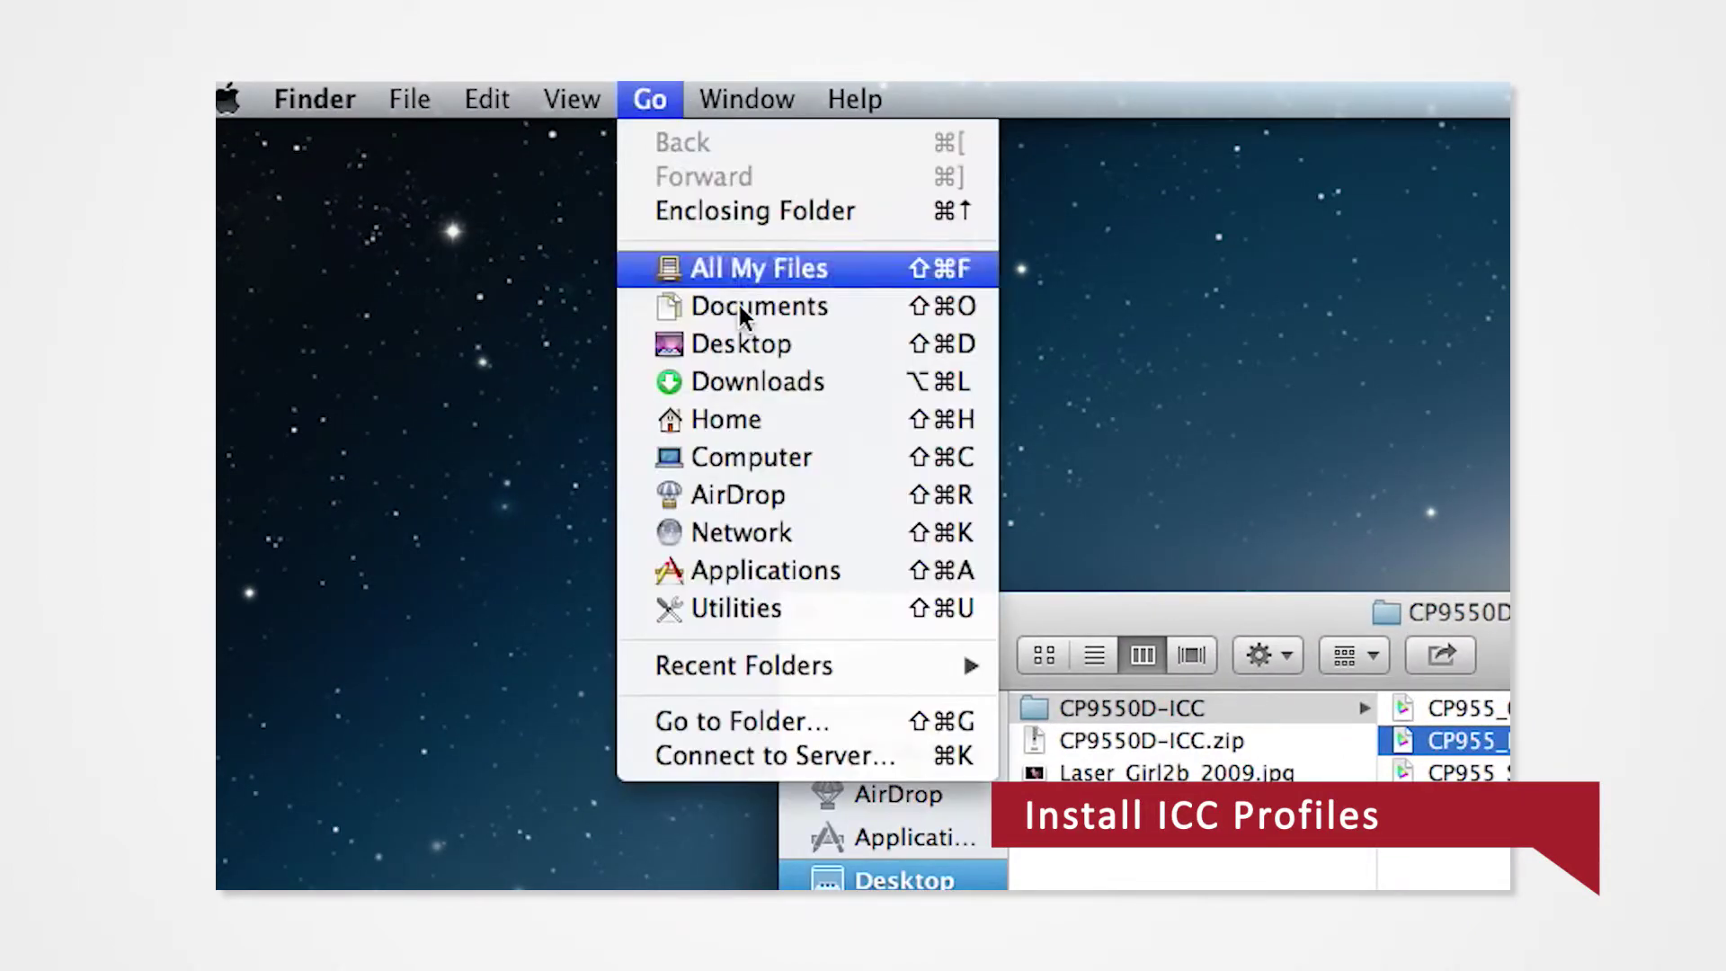
left_click(773, 454)
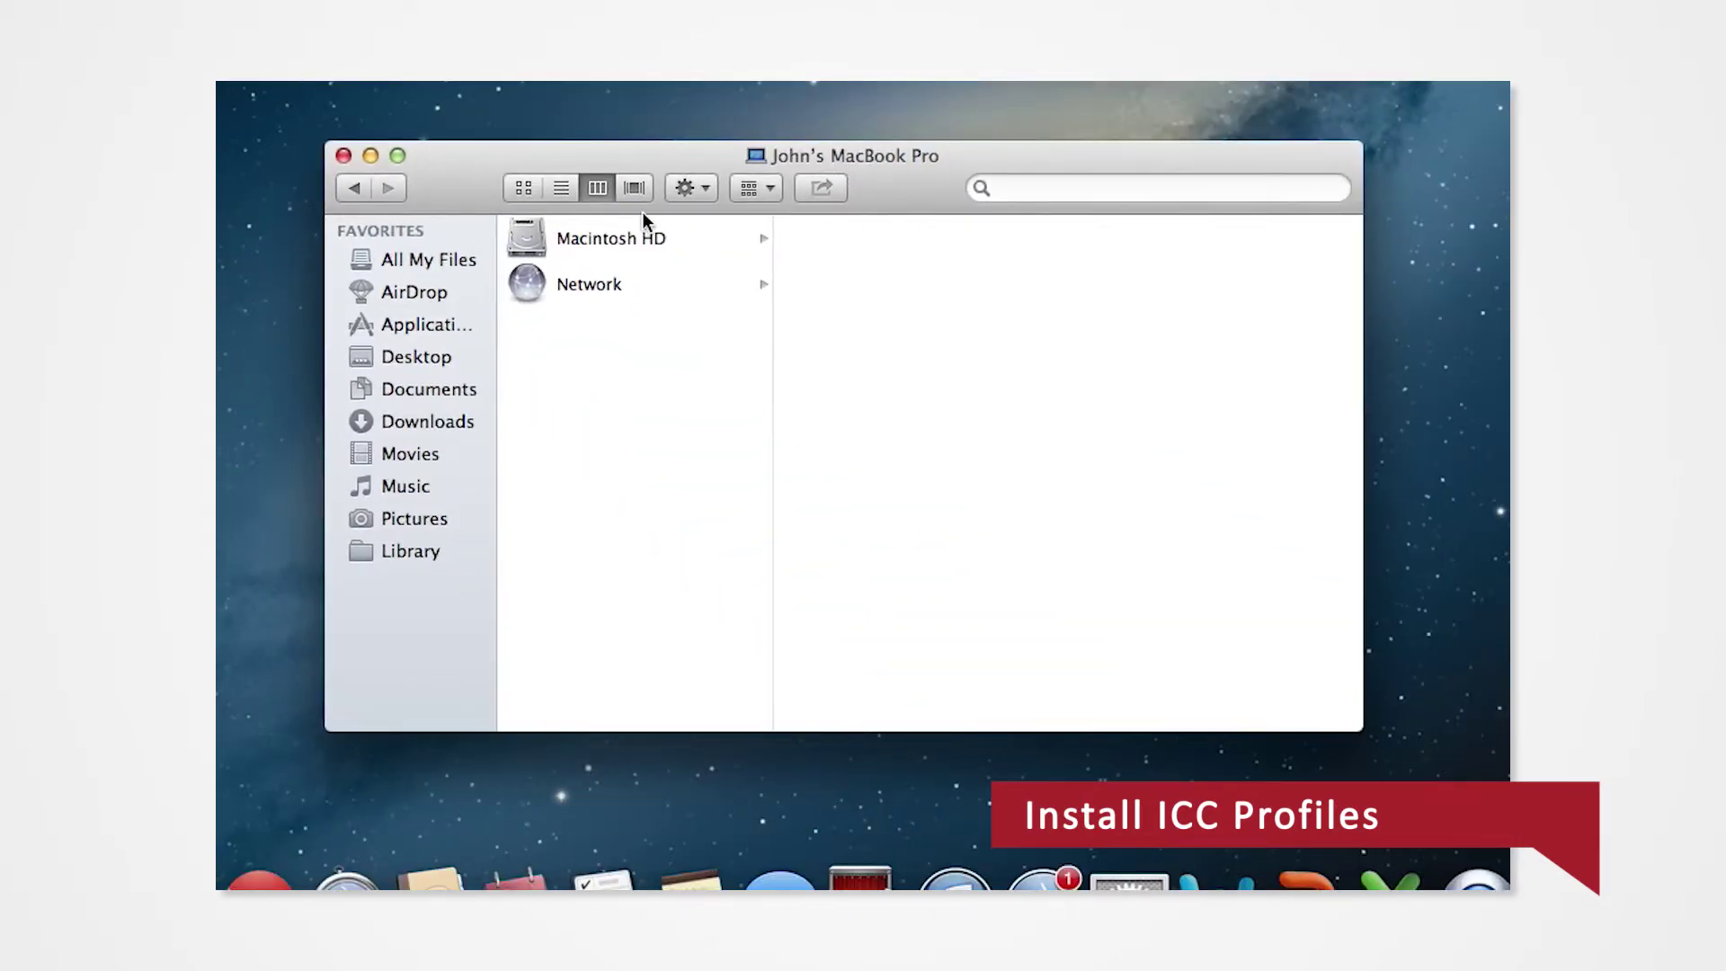
left_click(628, 226)
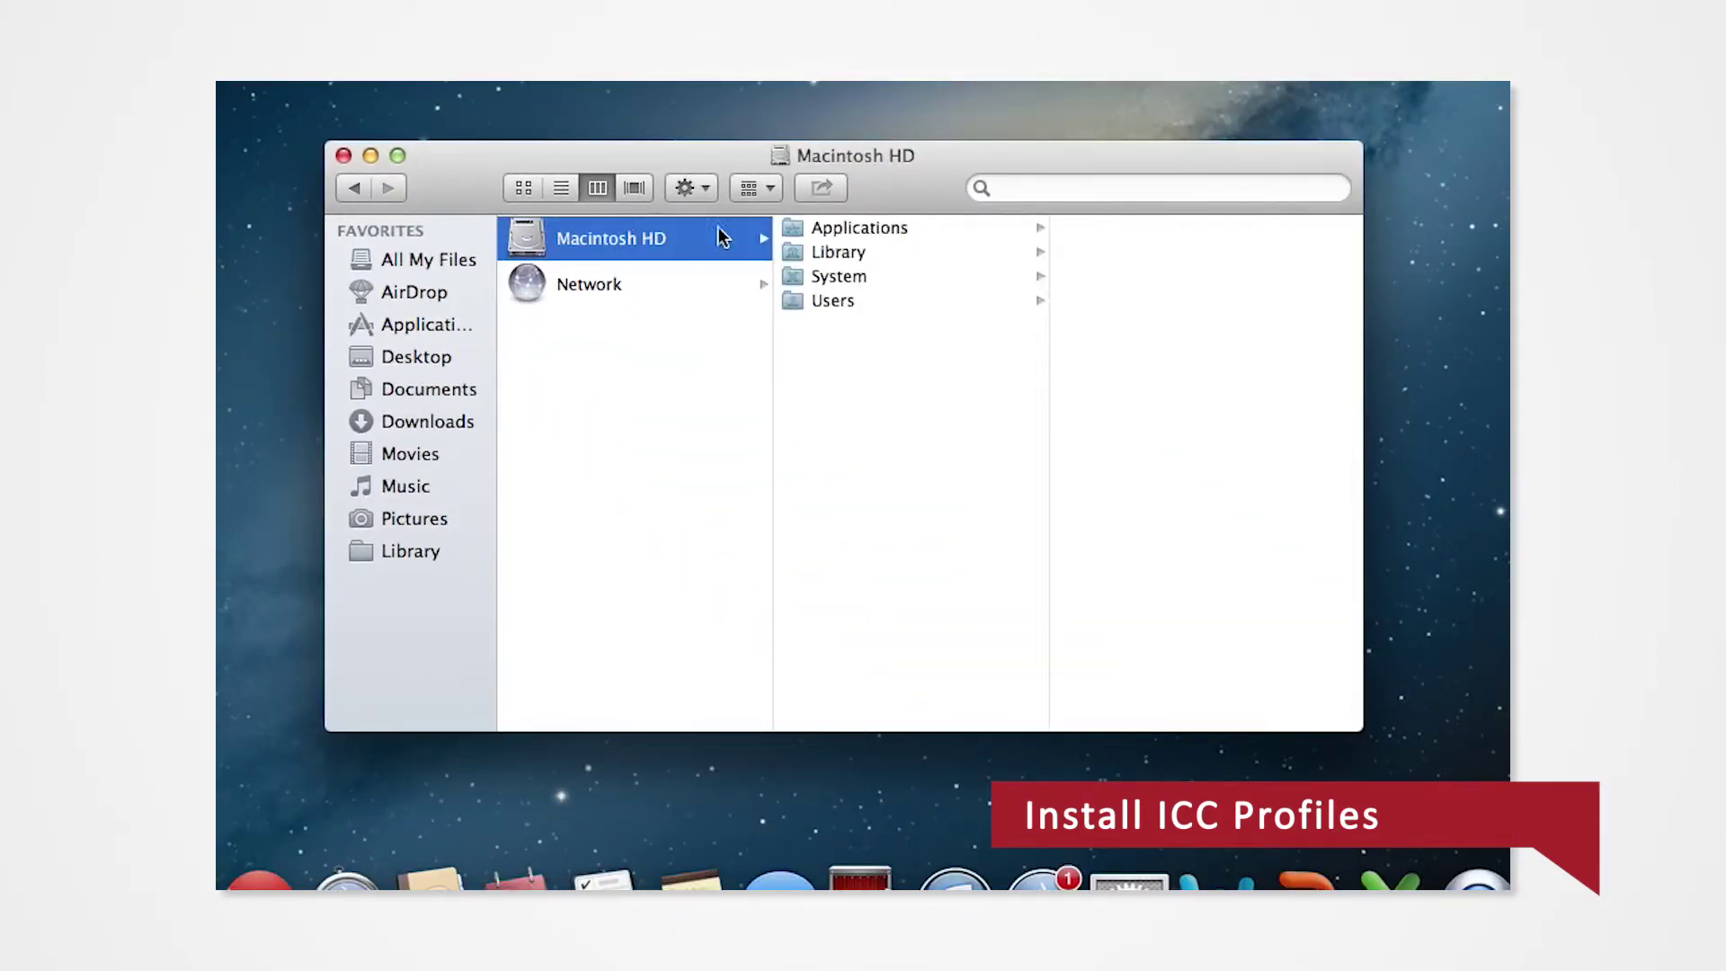
left_click(867, 255)
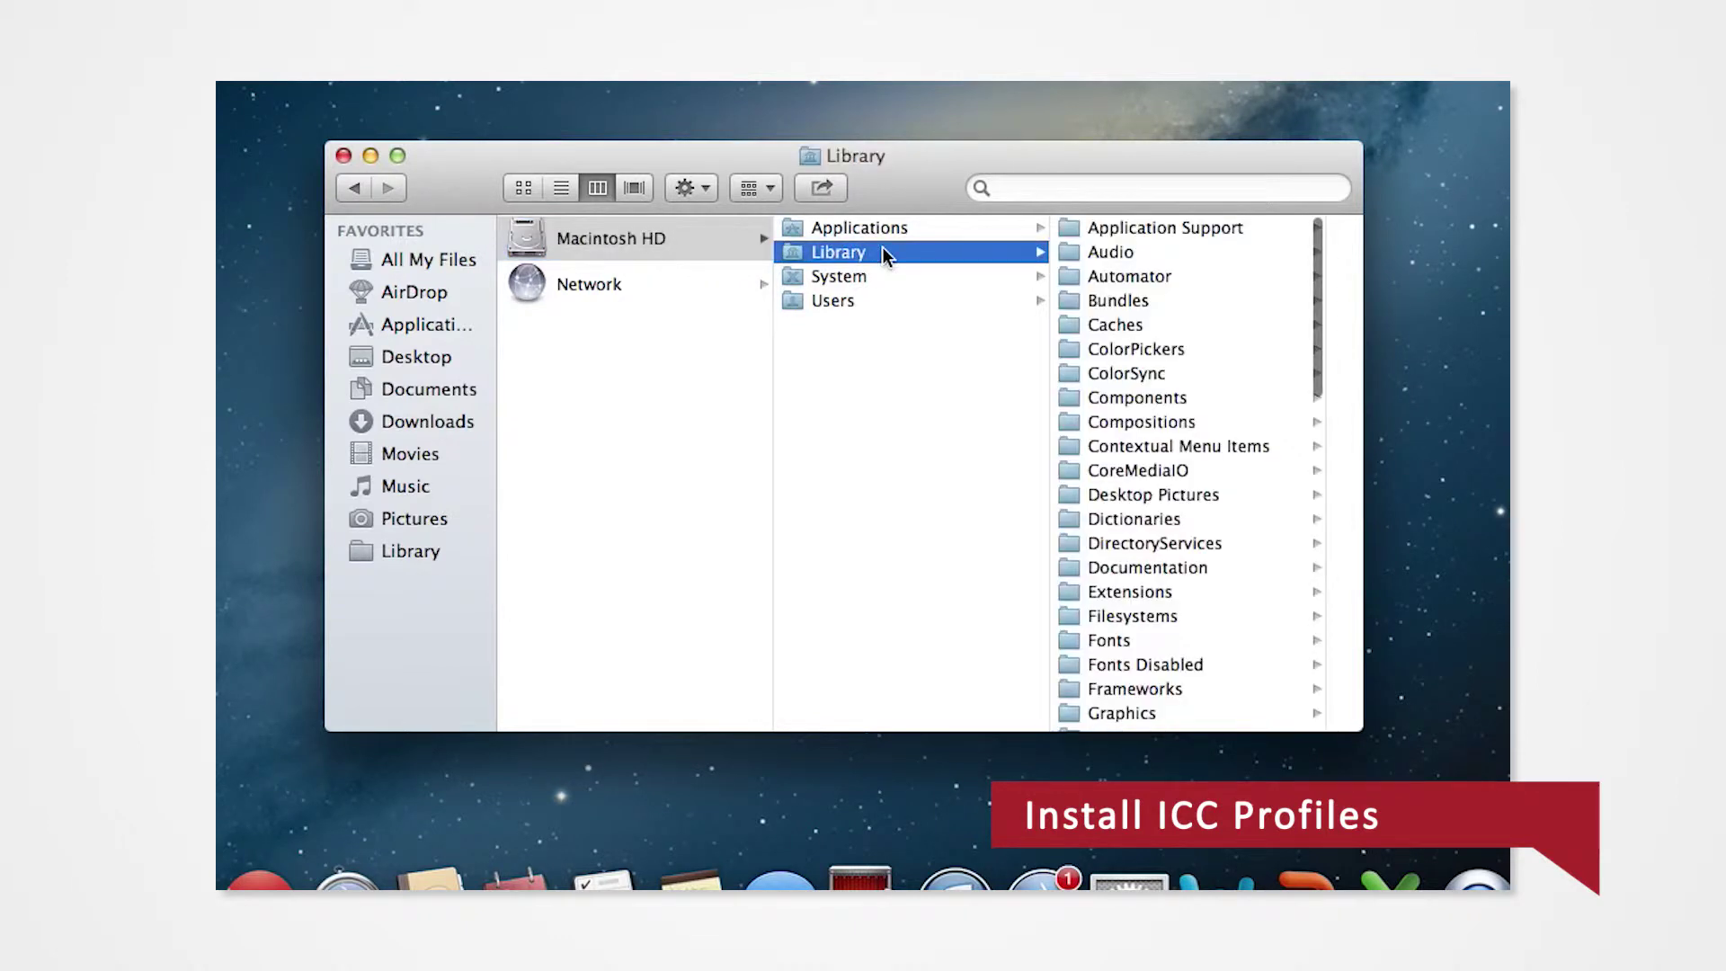
left_click(1138, 376)
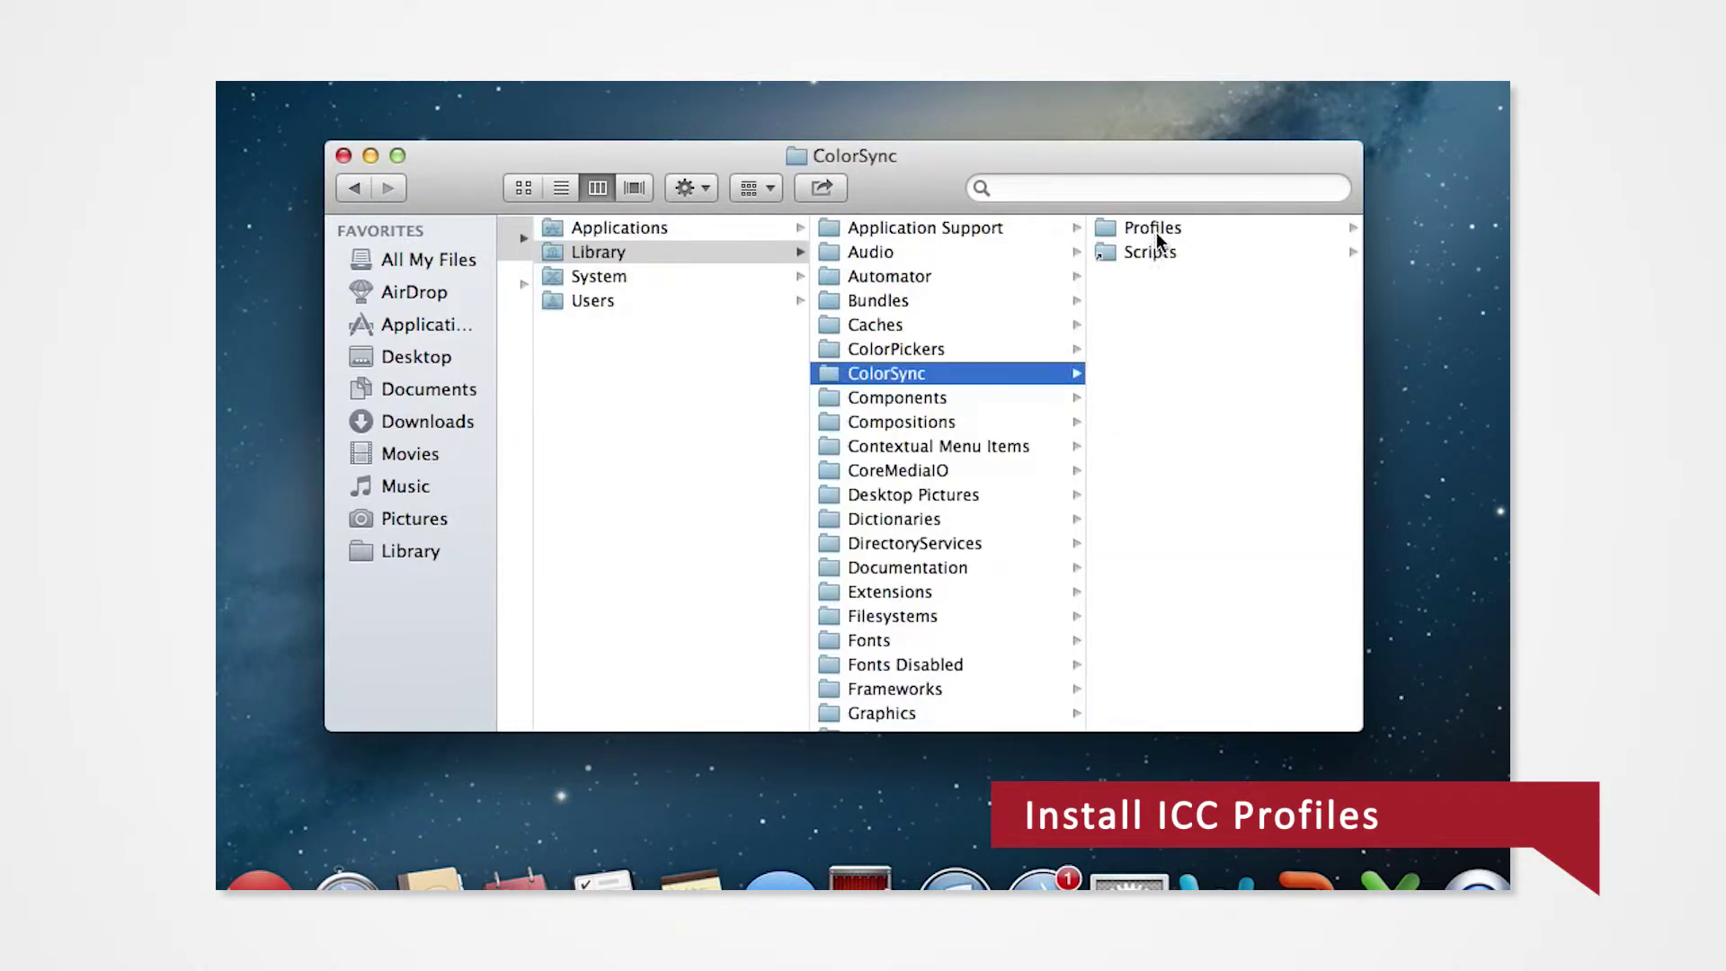
left_click(1156, 232)
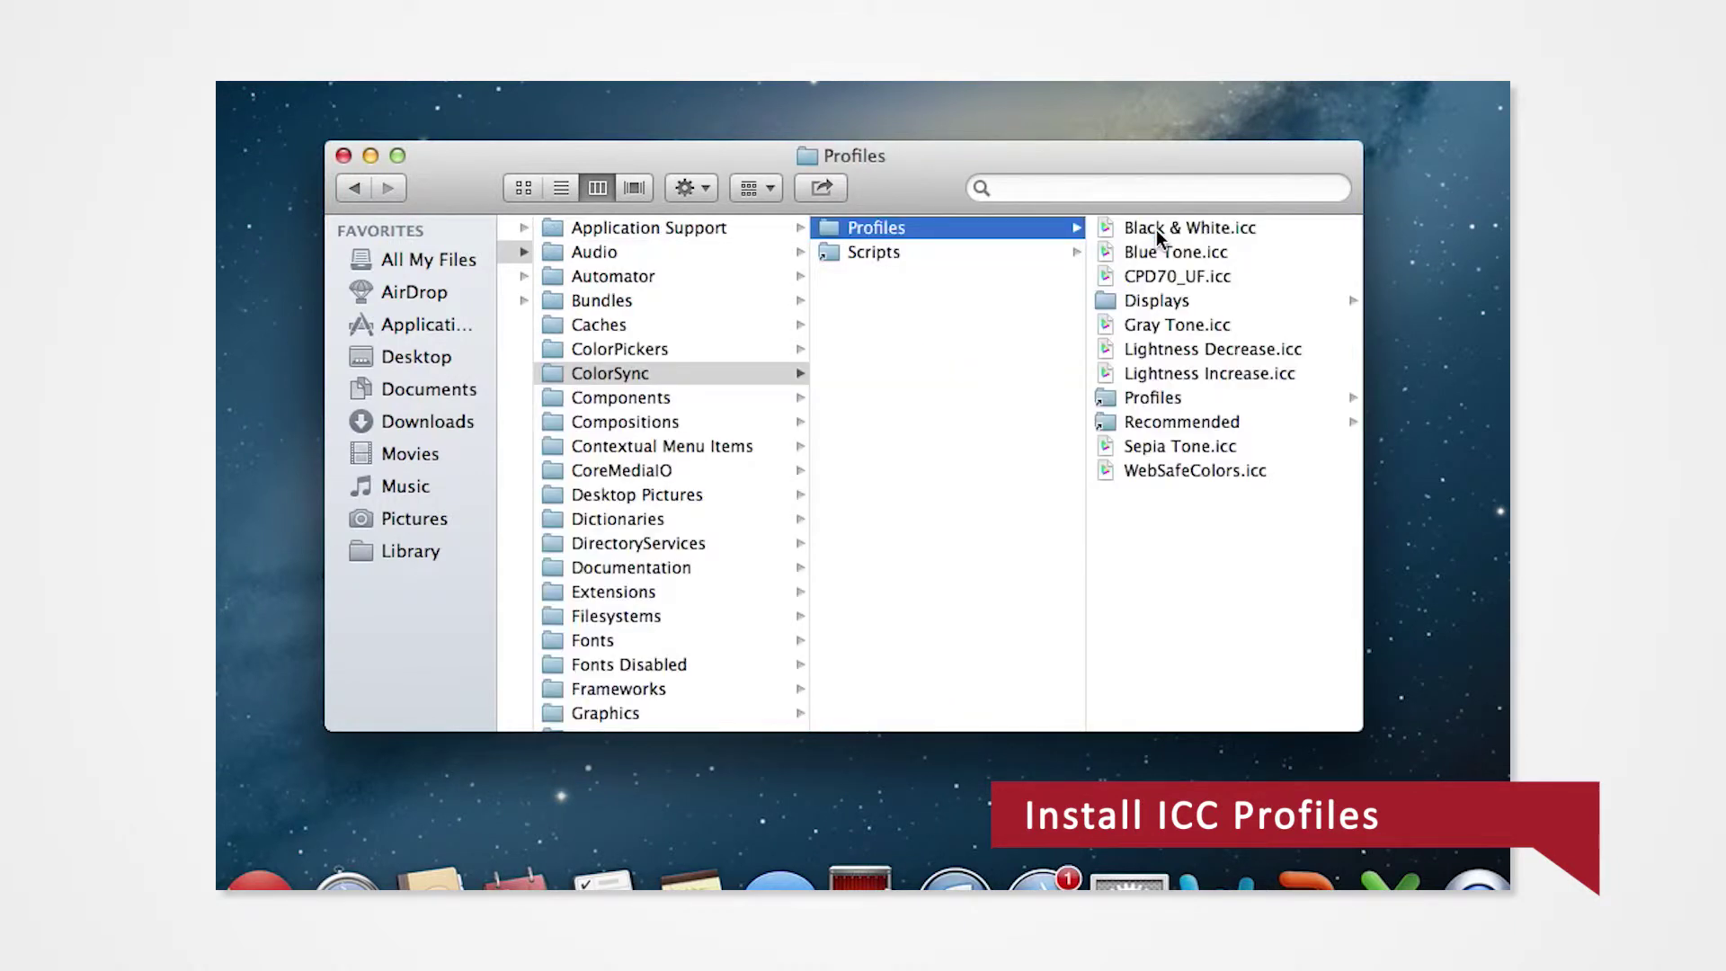
Paste CP955_FD.ICC into the Profiles folder, authenticating with the administrator password
right_click(1196, 513)
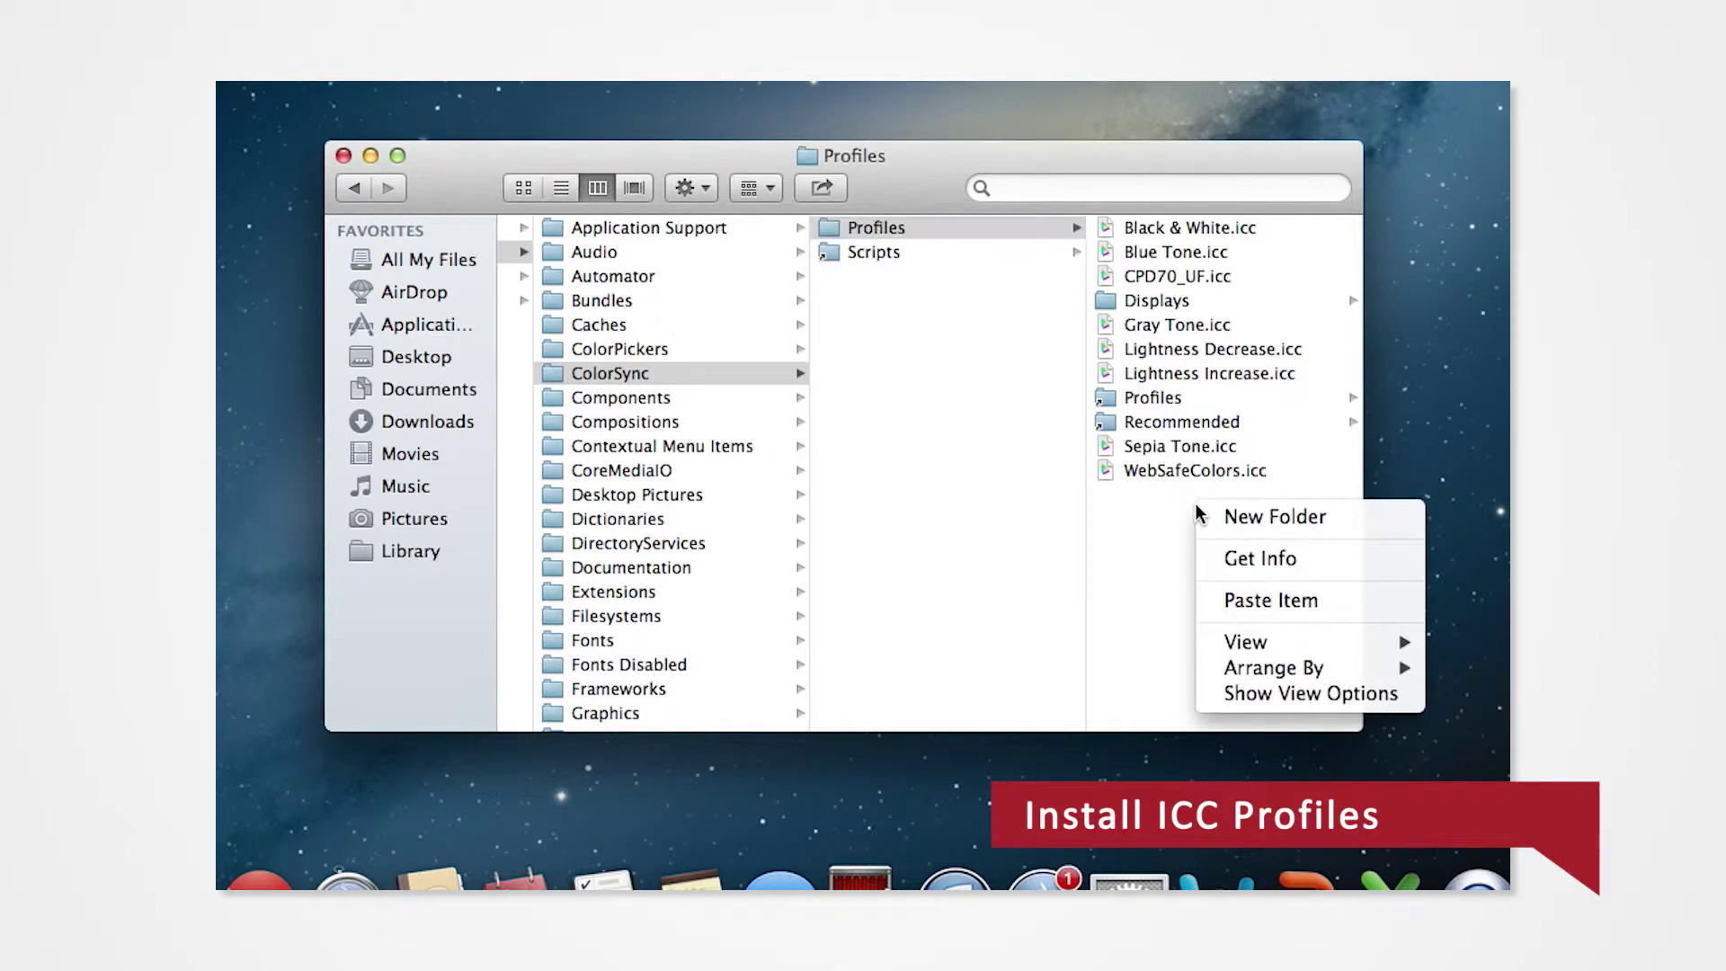
left_click(1243, 600)
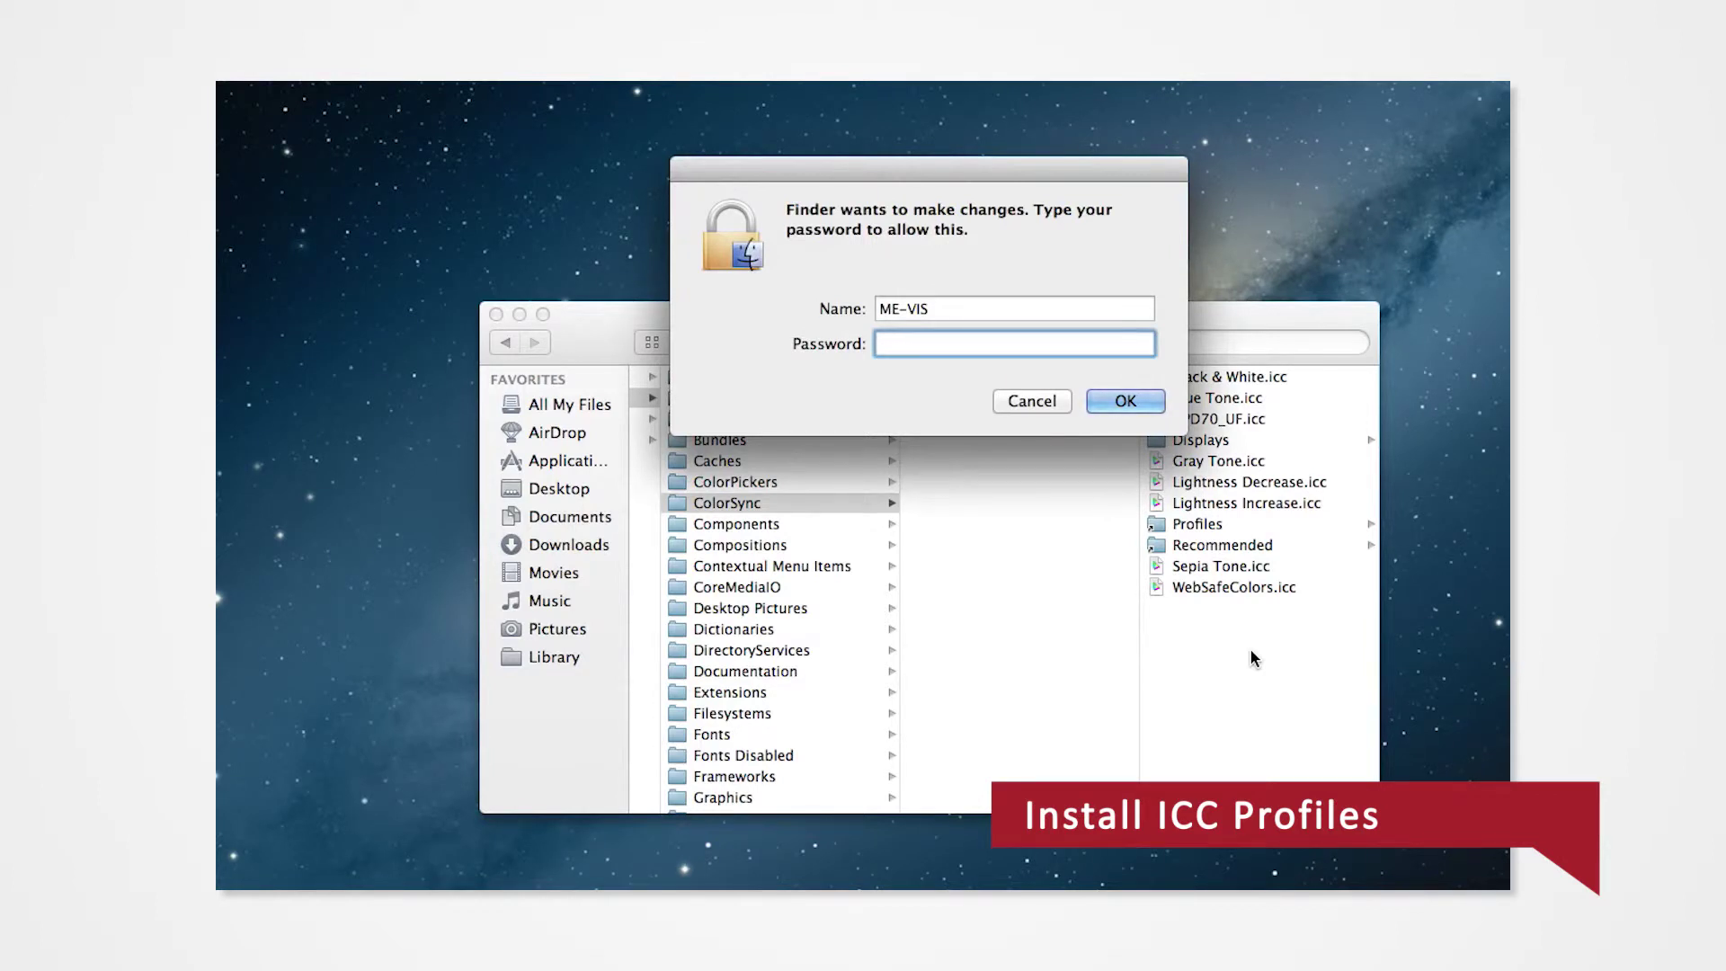
type("•••")
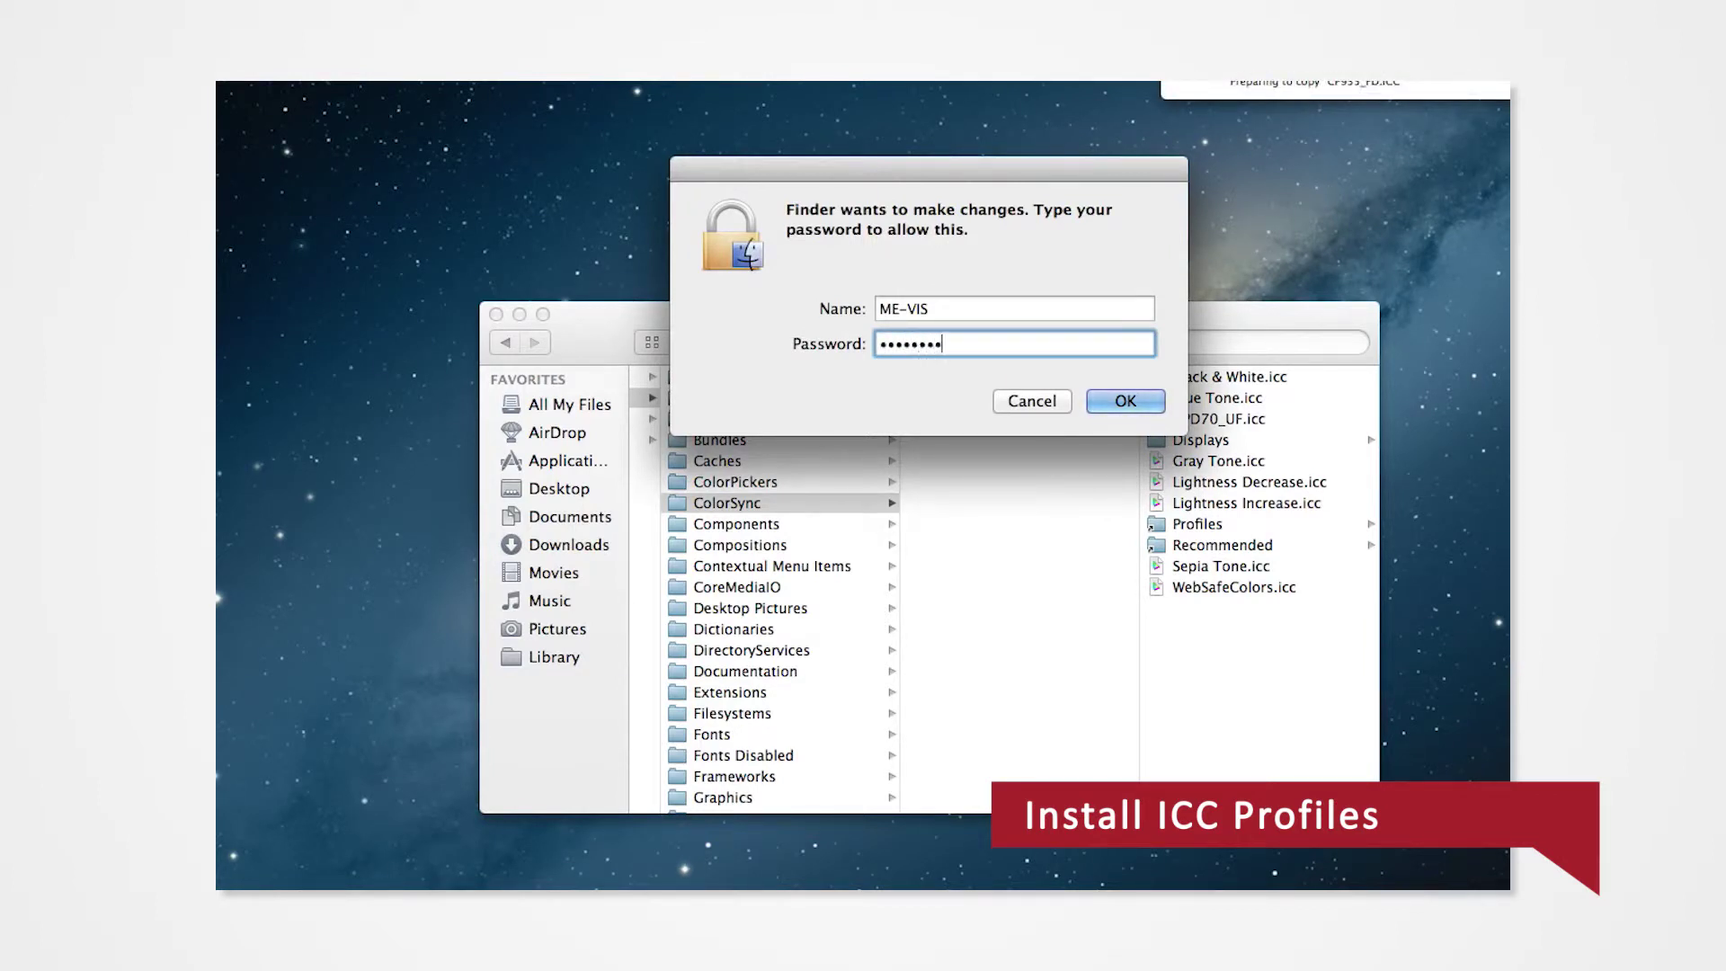
key("Return")
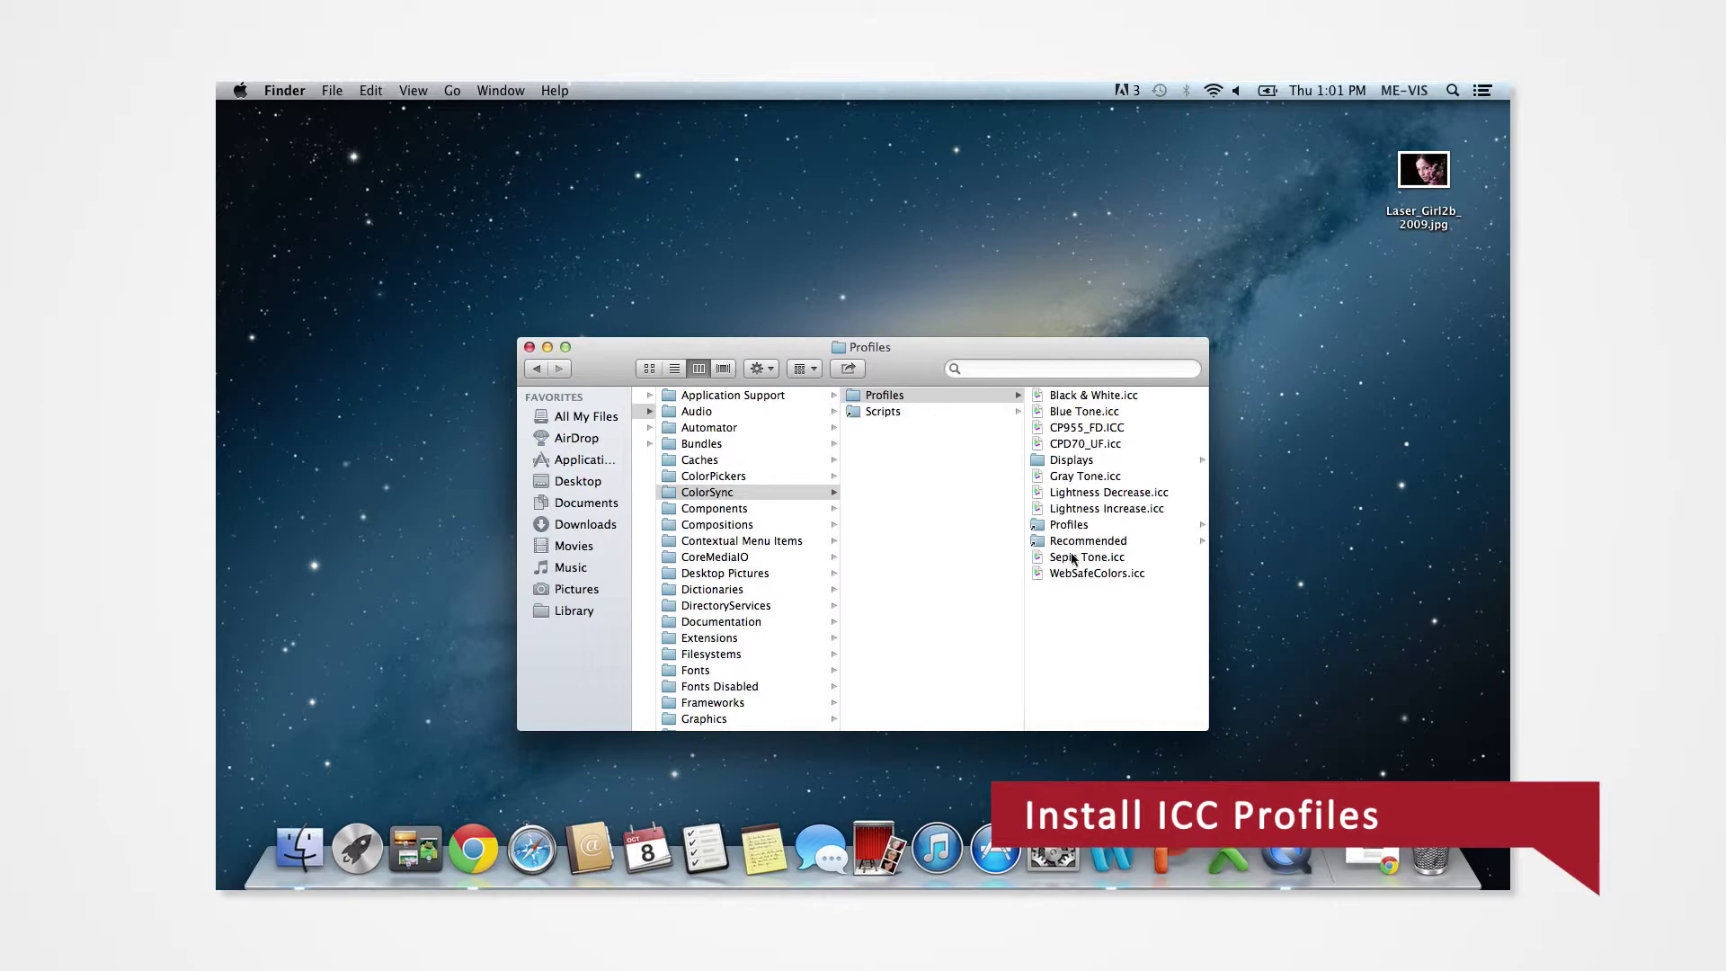
Minimize the Profiles window and open Laser_Girl2b_2009.jpg from the desktop in Preview
left_click(548, 348)
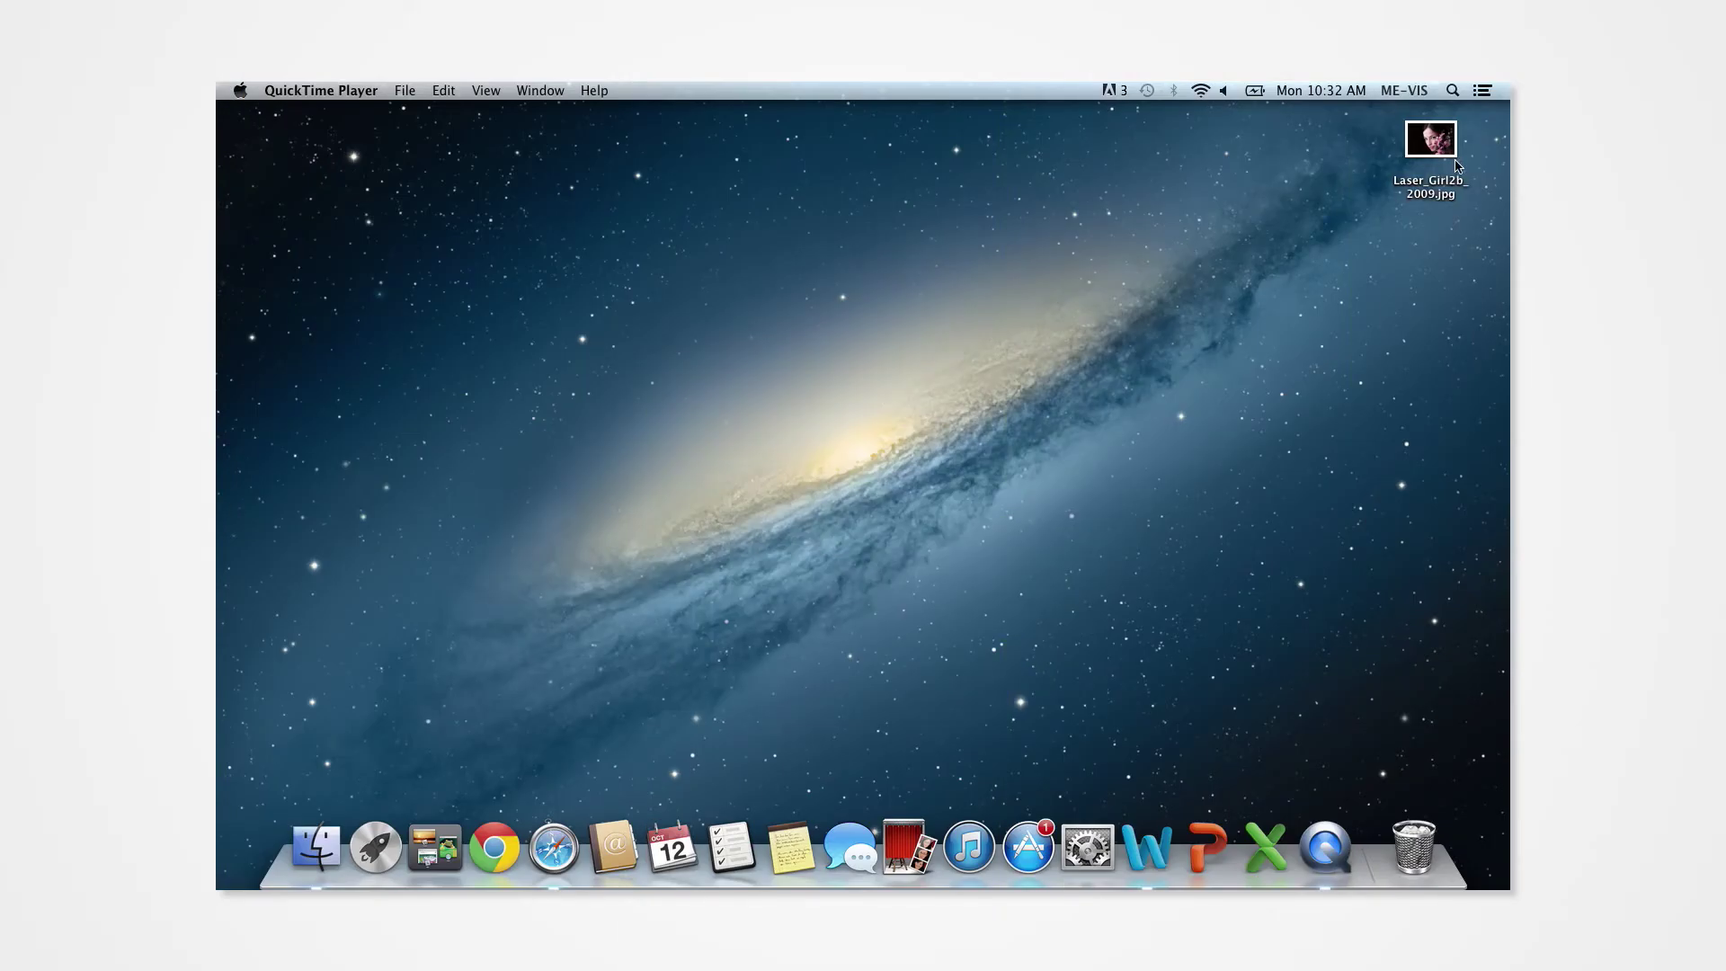
double_click(1457, 158)
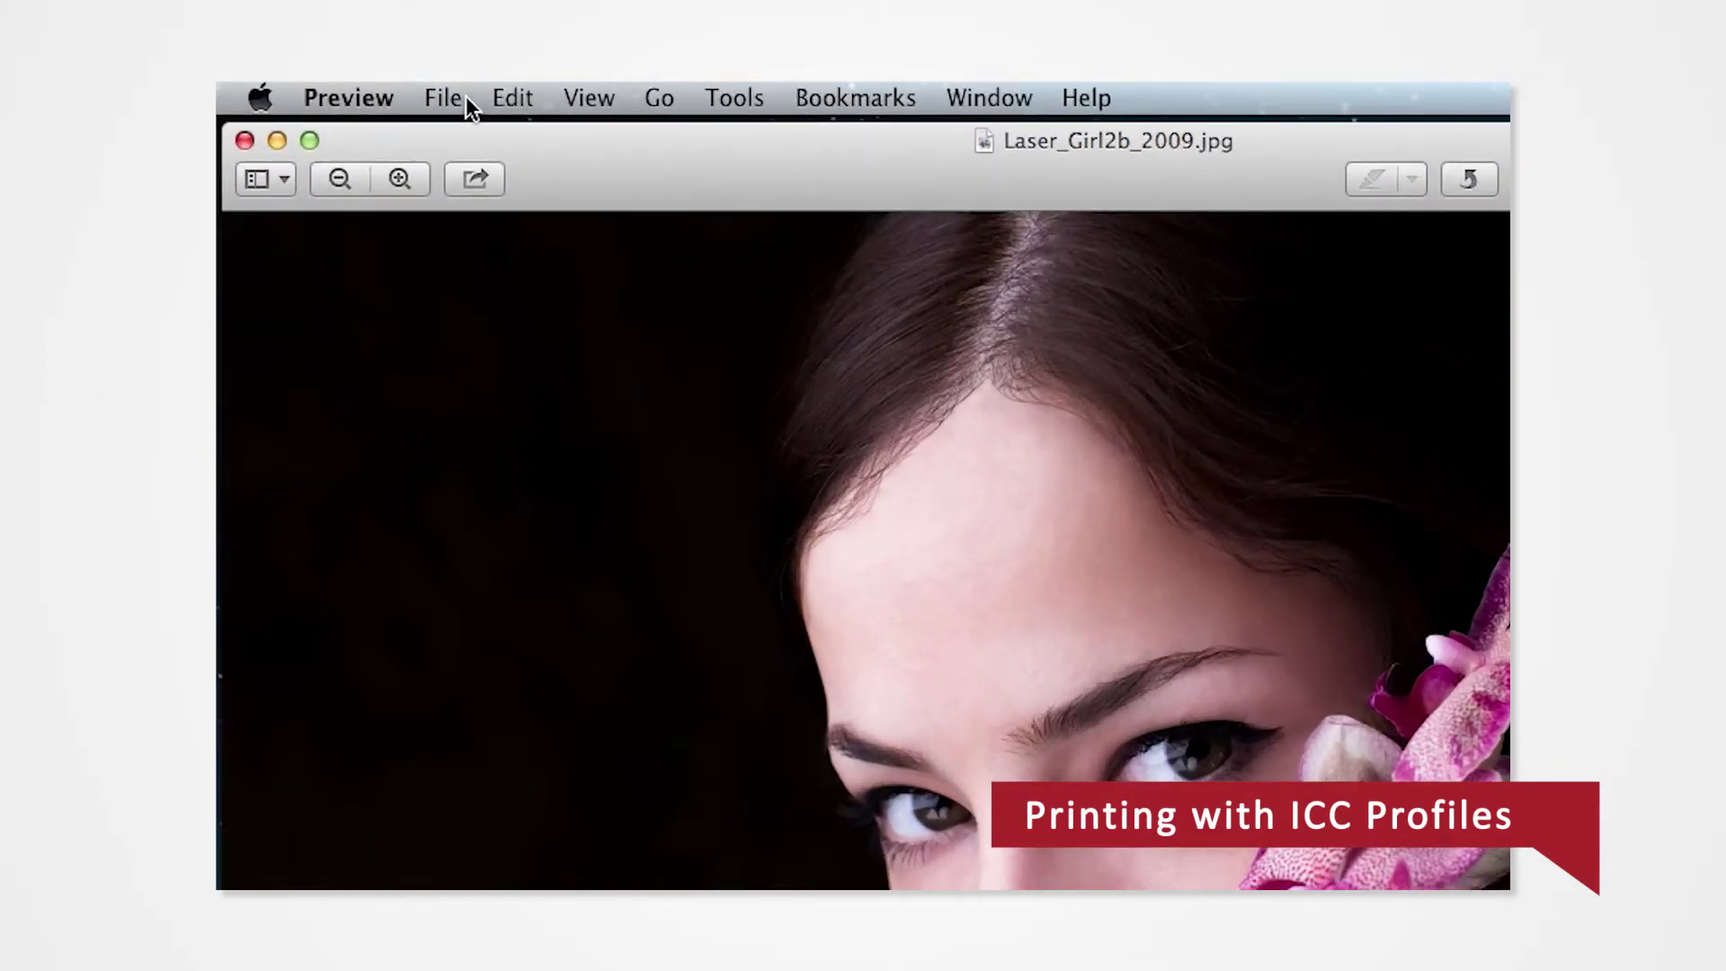
left_click(466, 99)
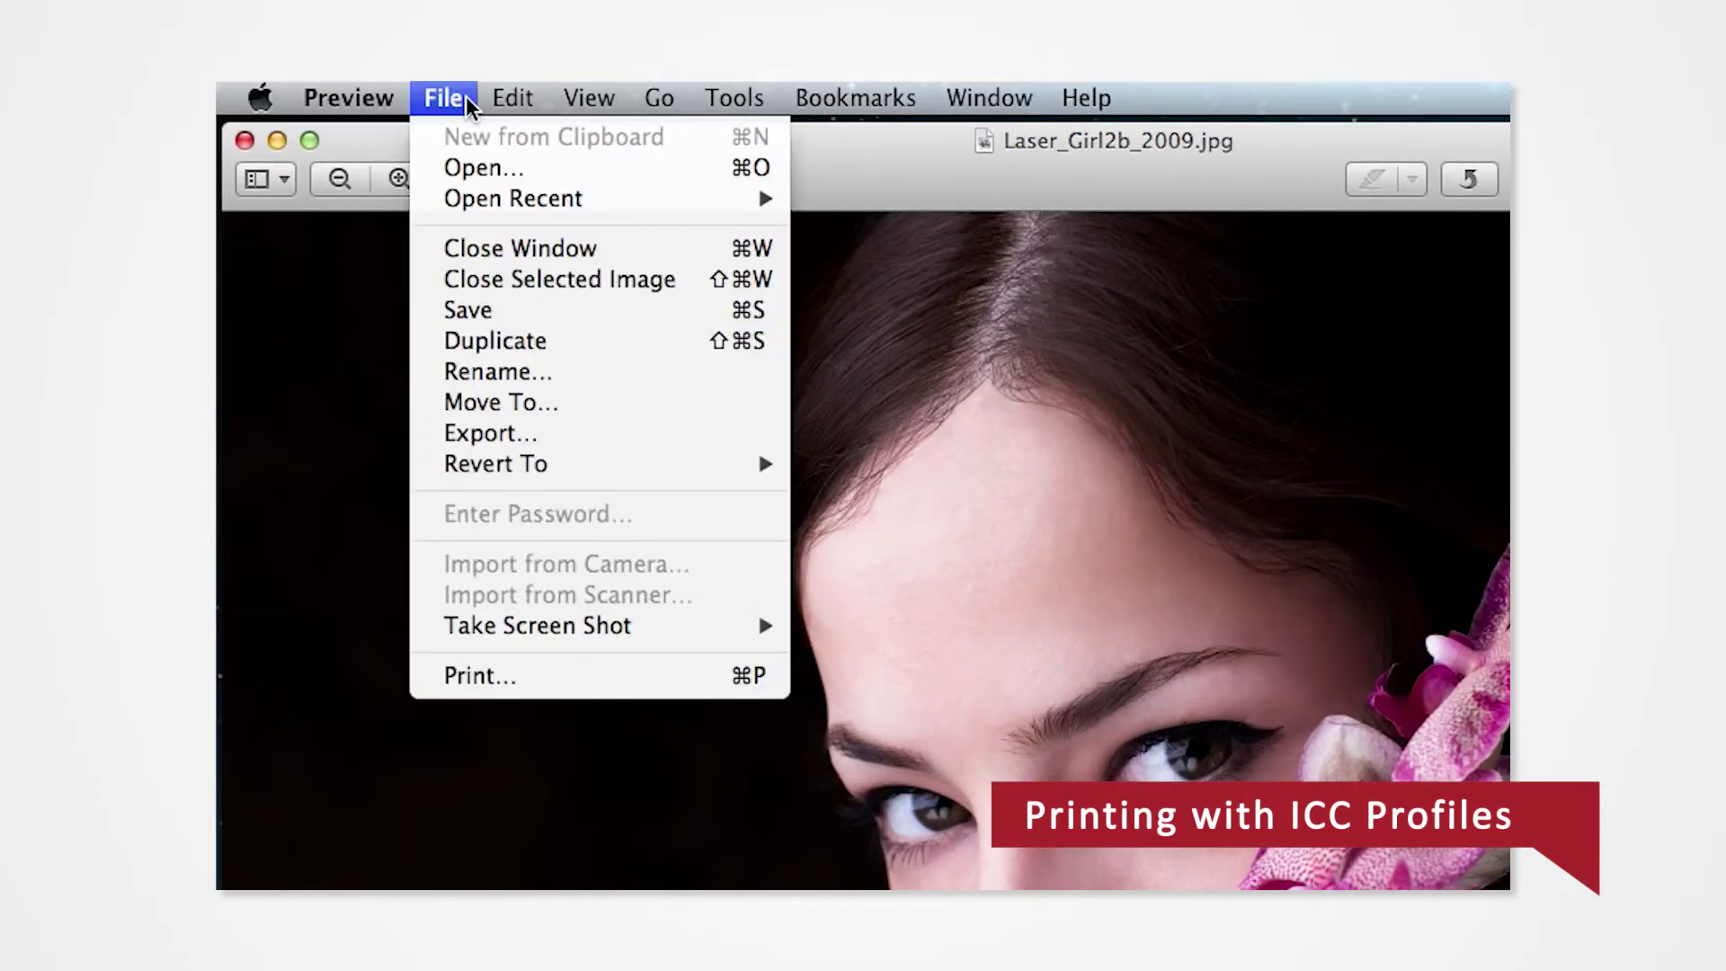
Open the print dialog and choose MITSUBISHI CP9550D as the printer
left_click(511, 673)
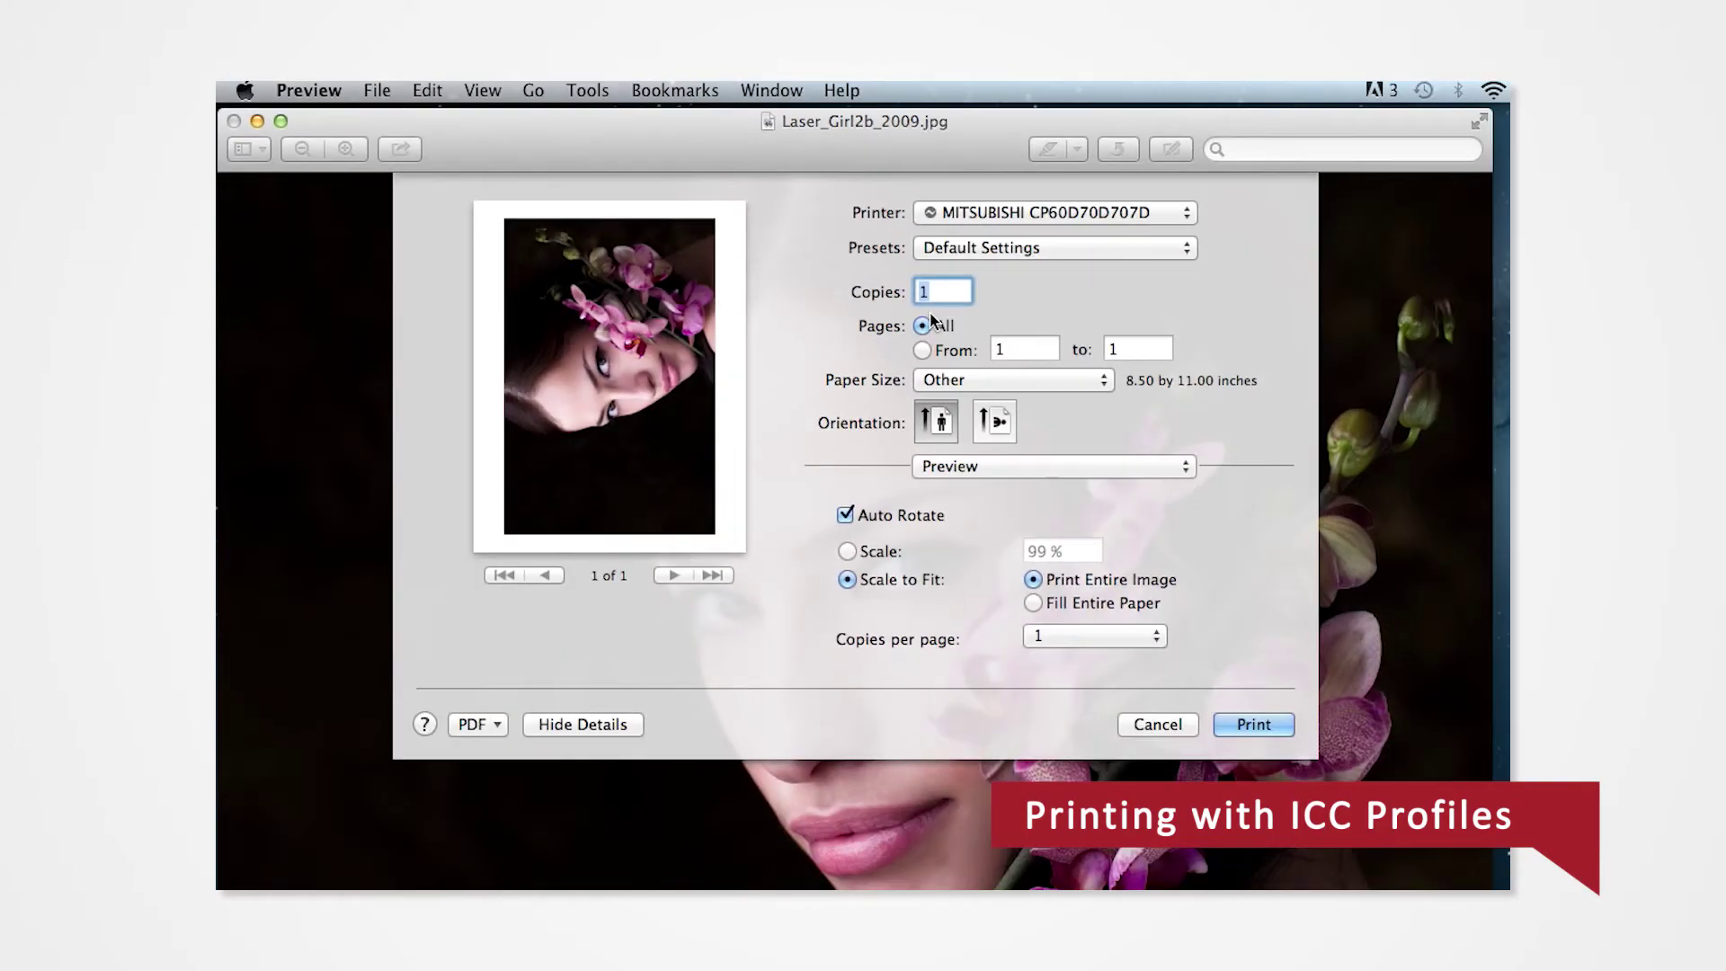
left_click(1125, 216)
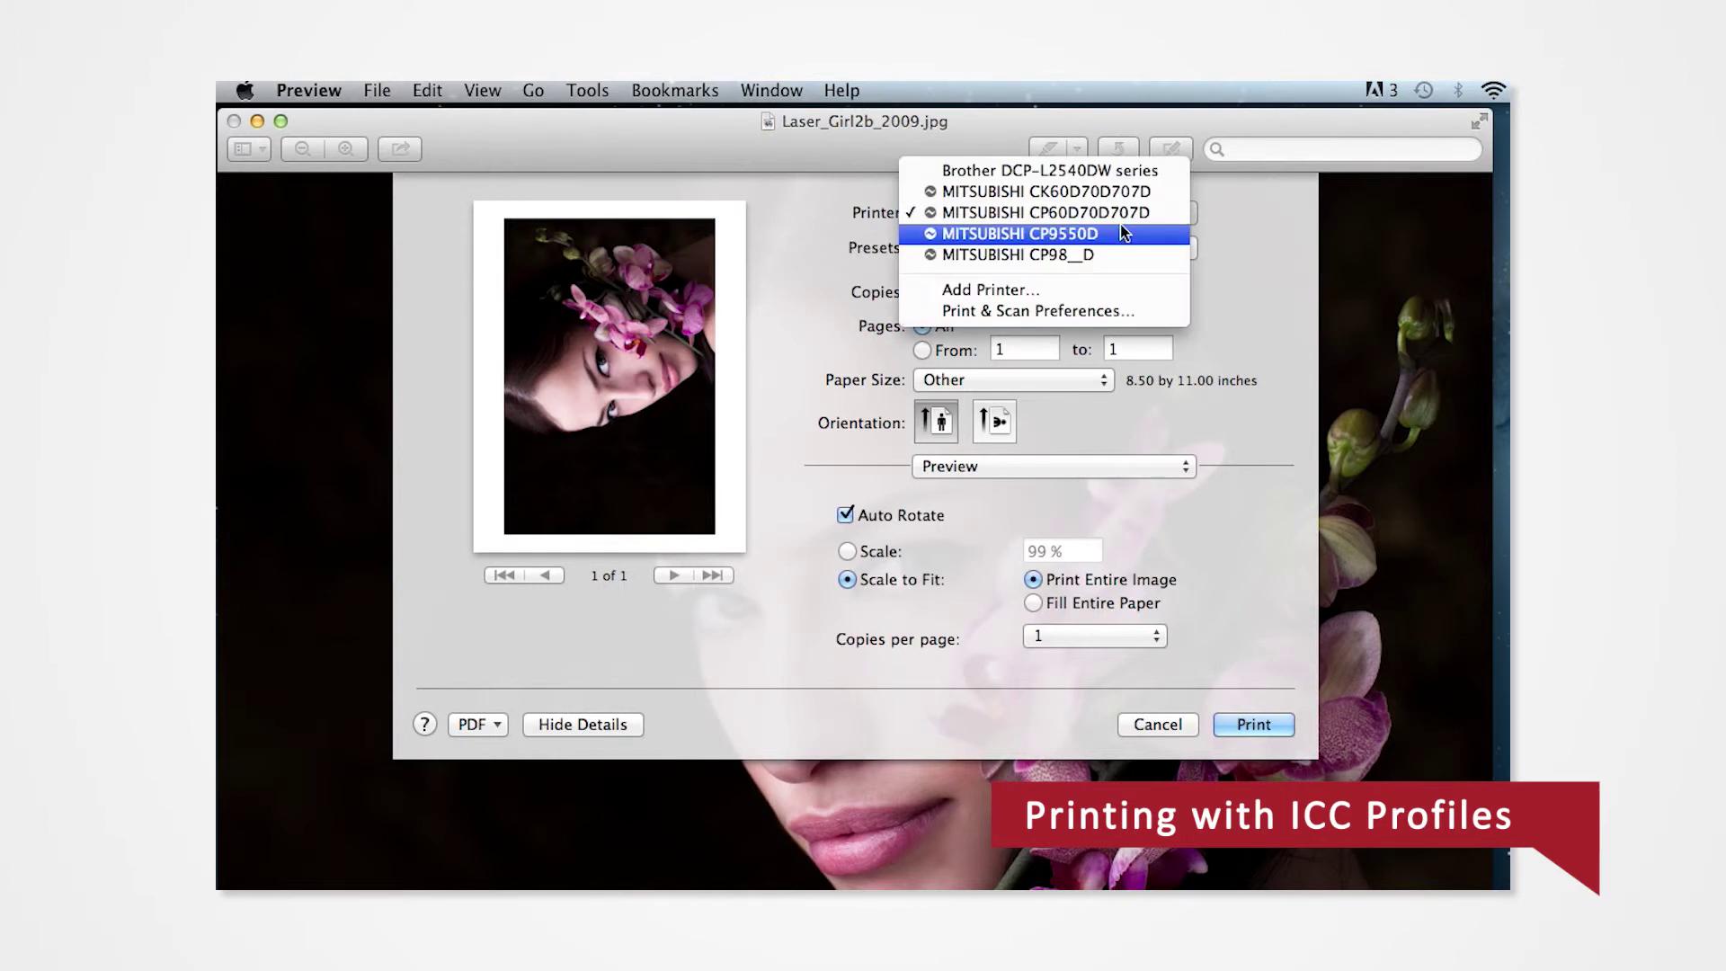
left_click(1120, 227)
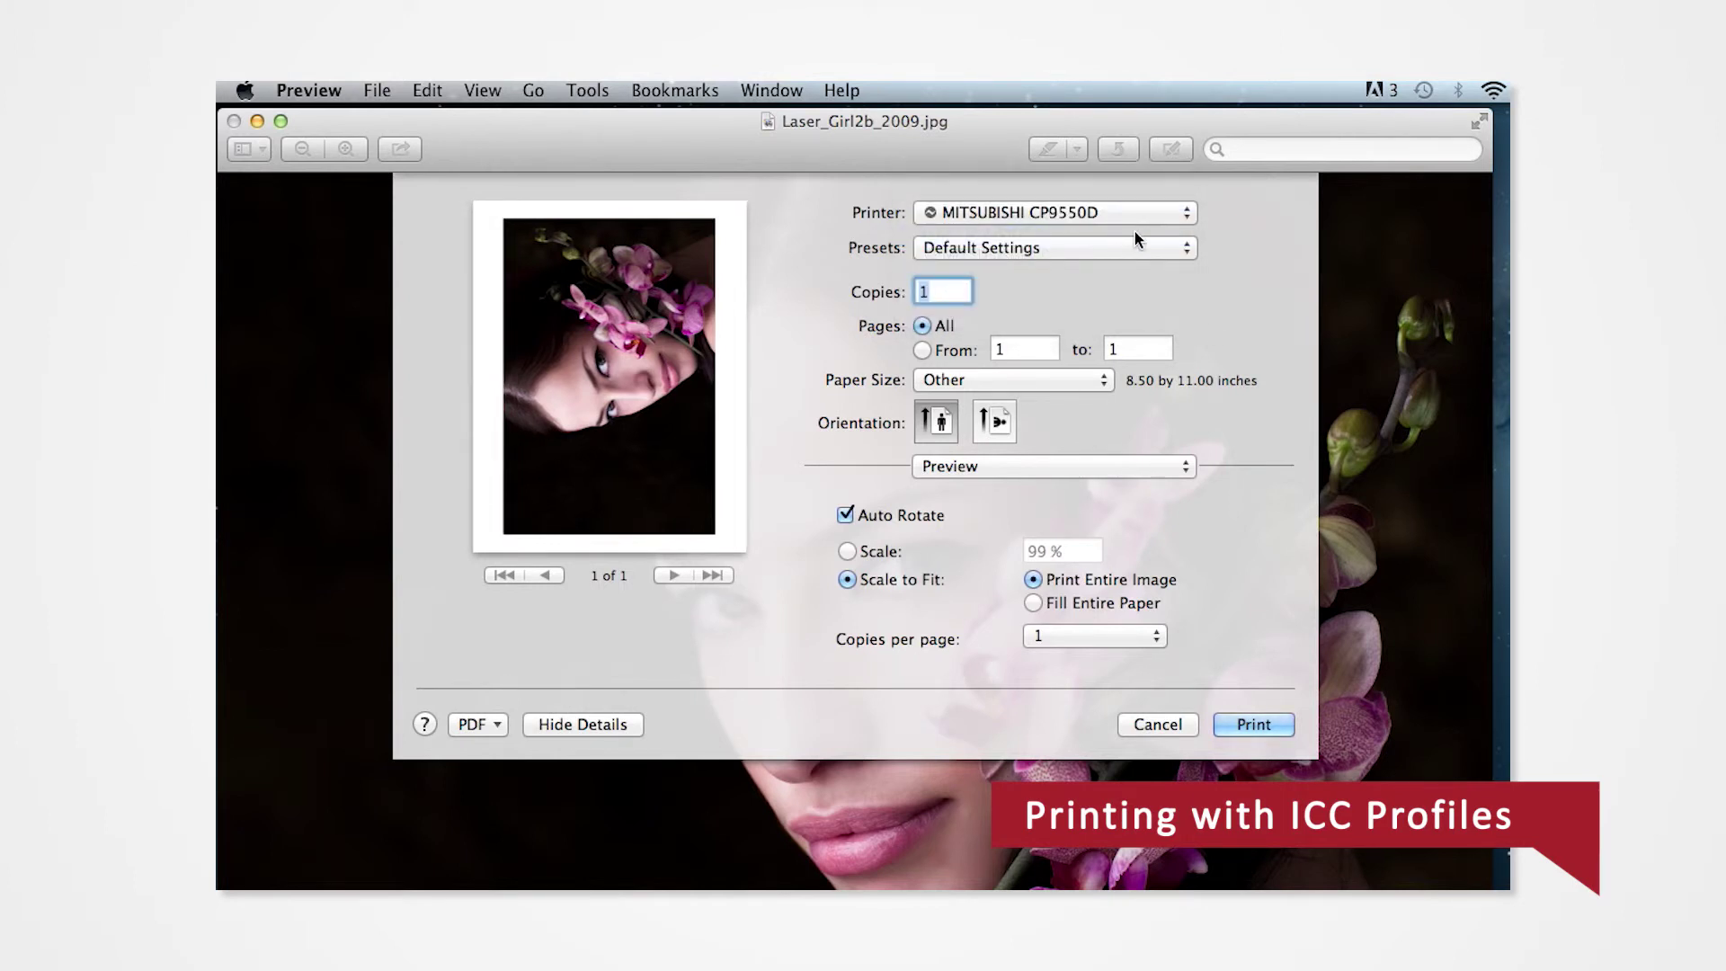
left_click(1163, 458)
Under Printer Features set Printing speed to FineDeep and Color conversion to none, then print
left_click(1063, 577)
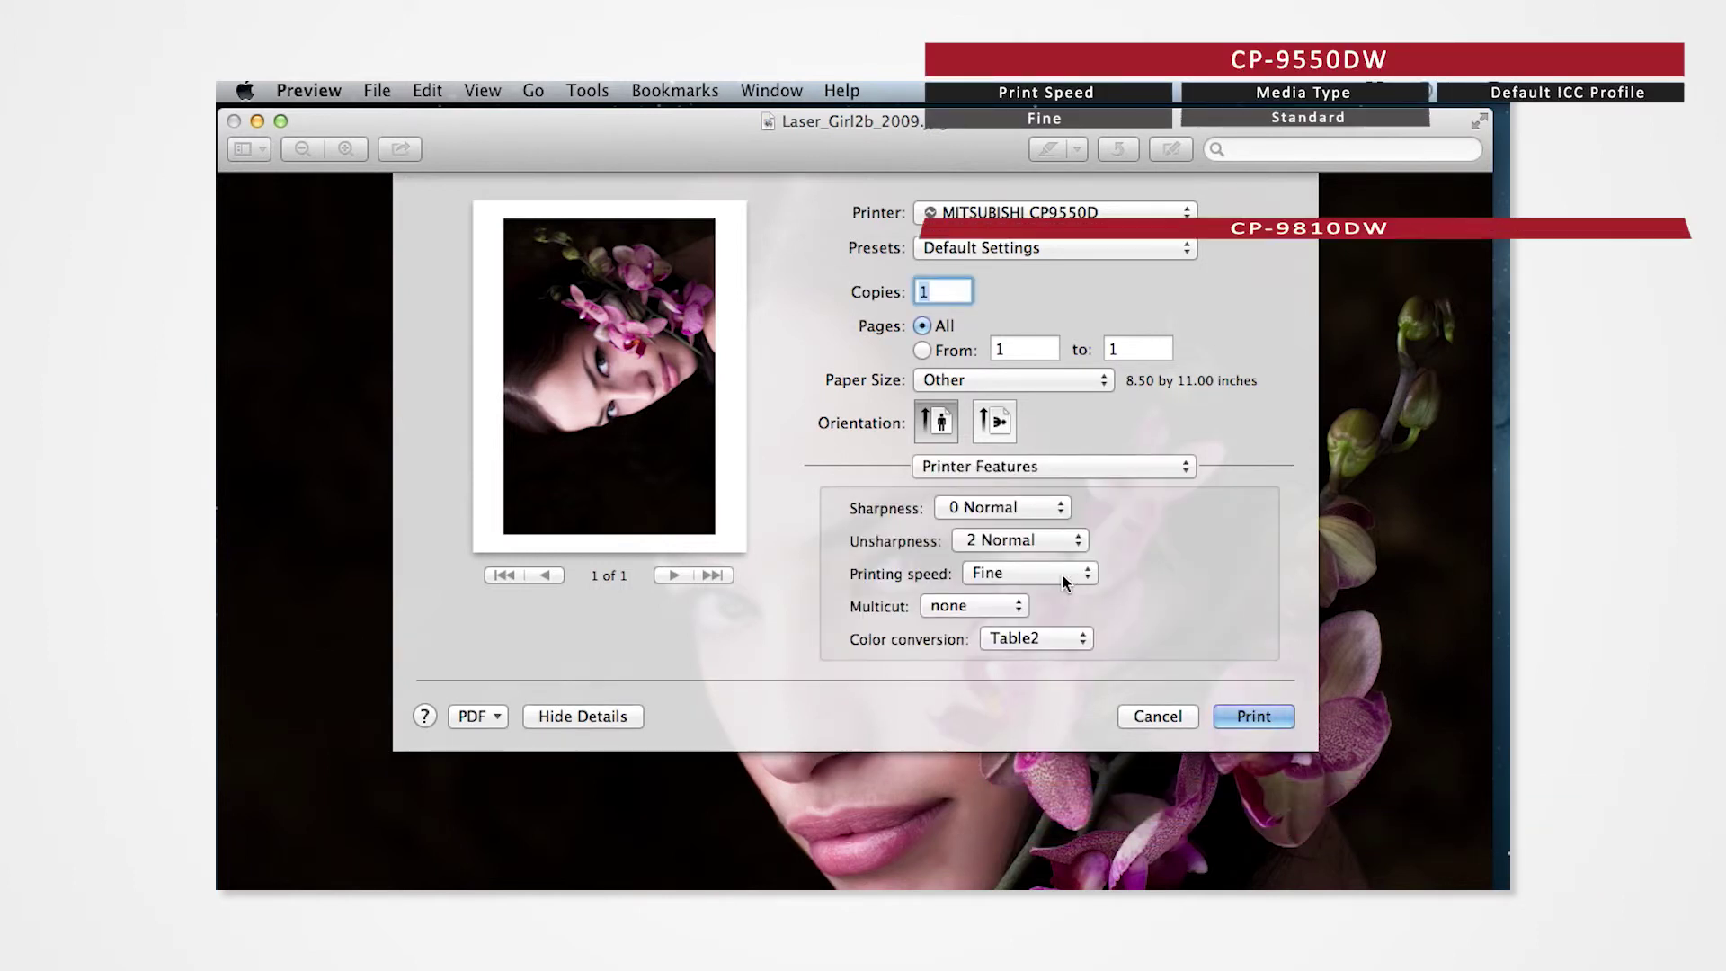
left_click(1063, 575)
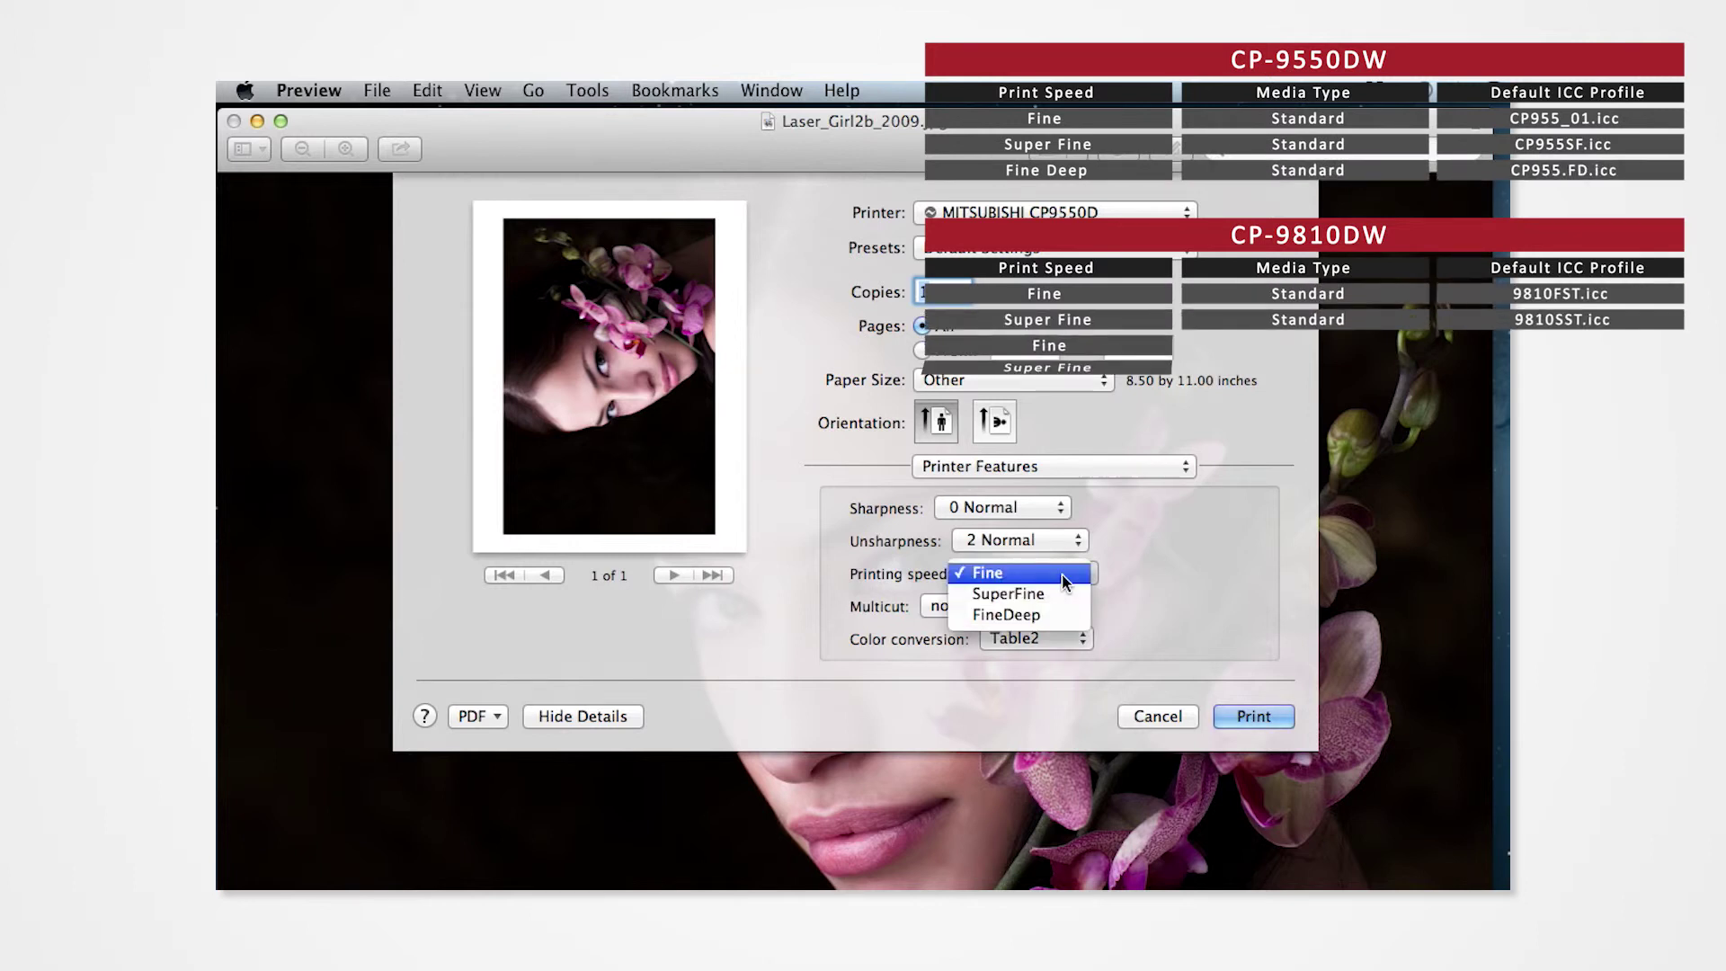
left_click(1043, 616)
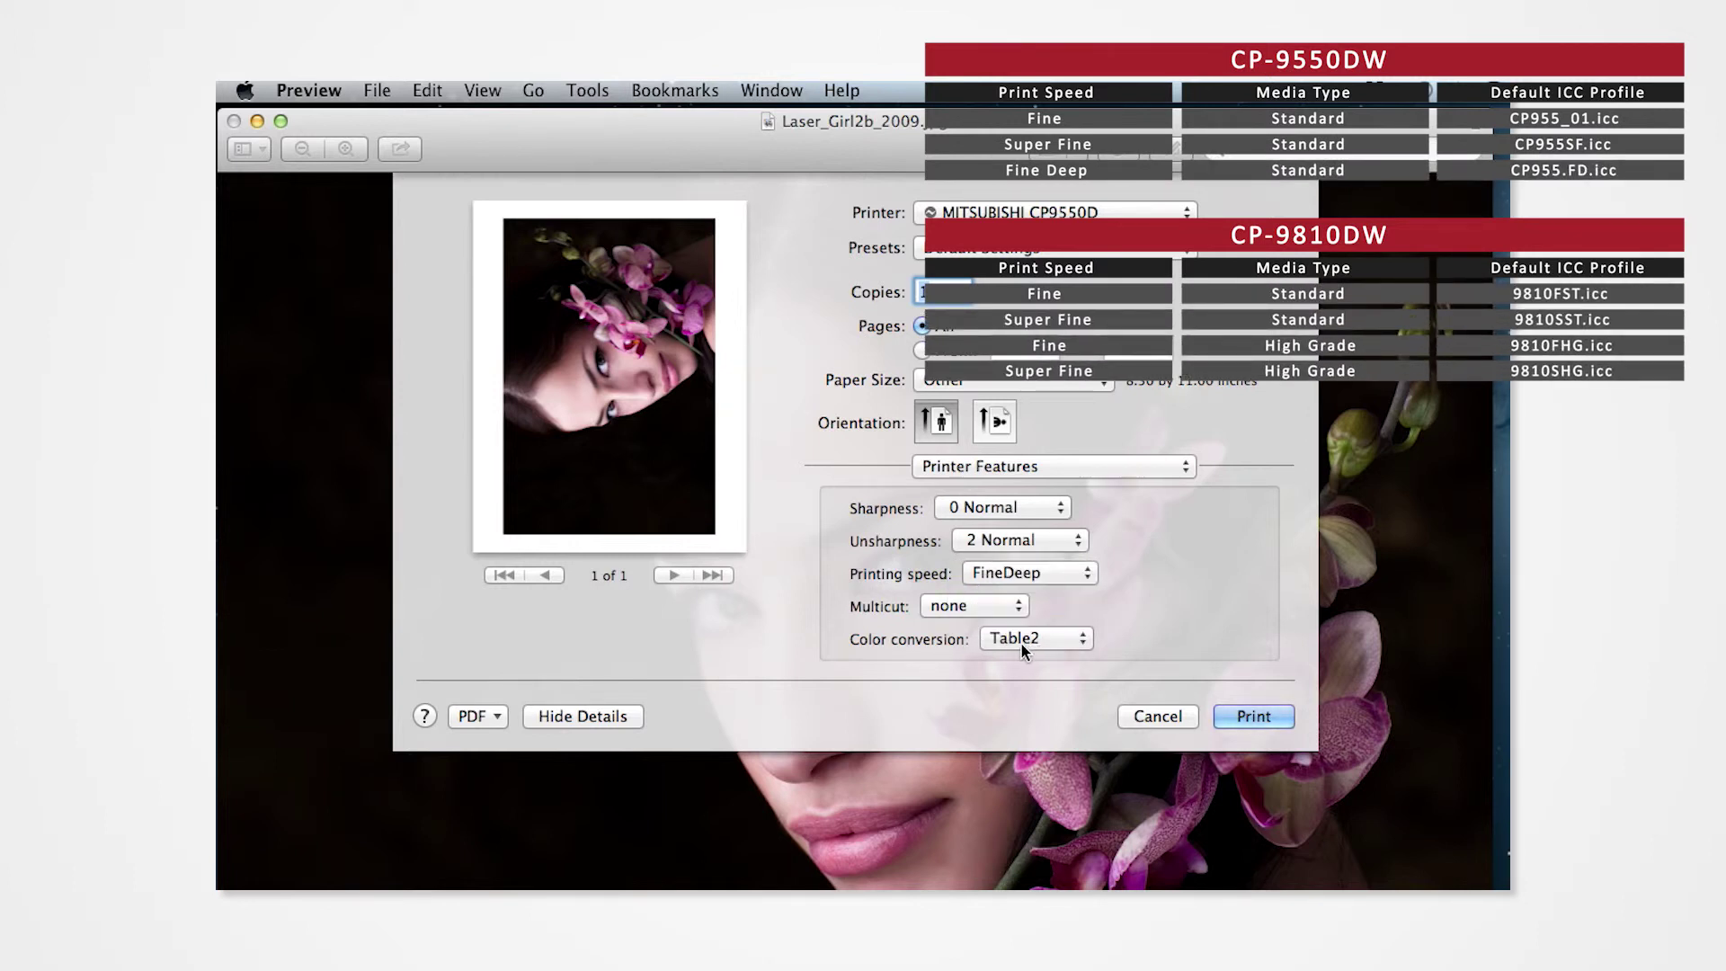
left_click(1024, 650)
left_click(1009, 596)
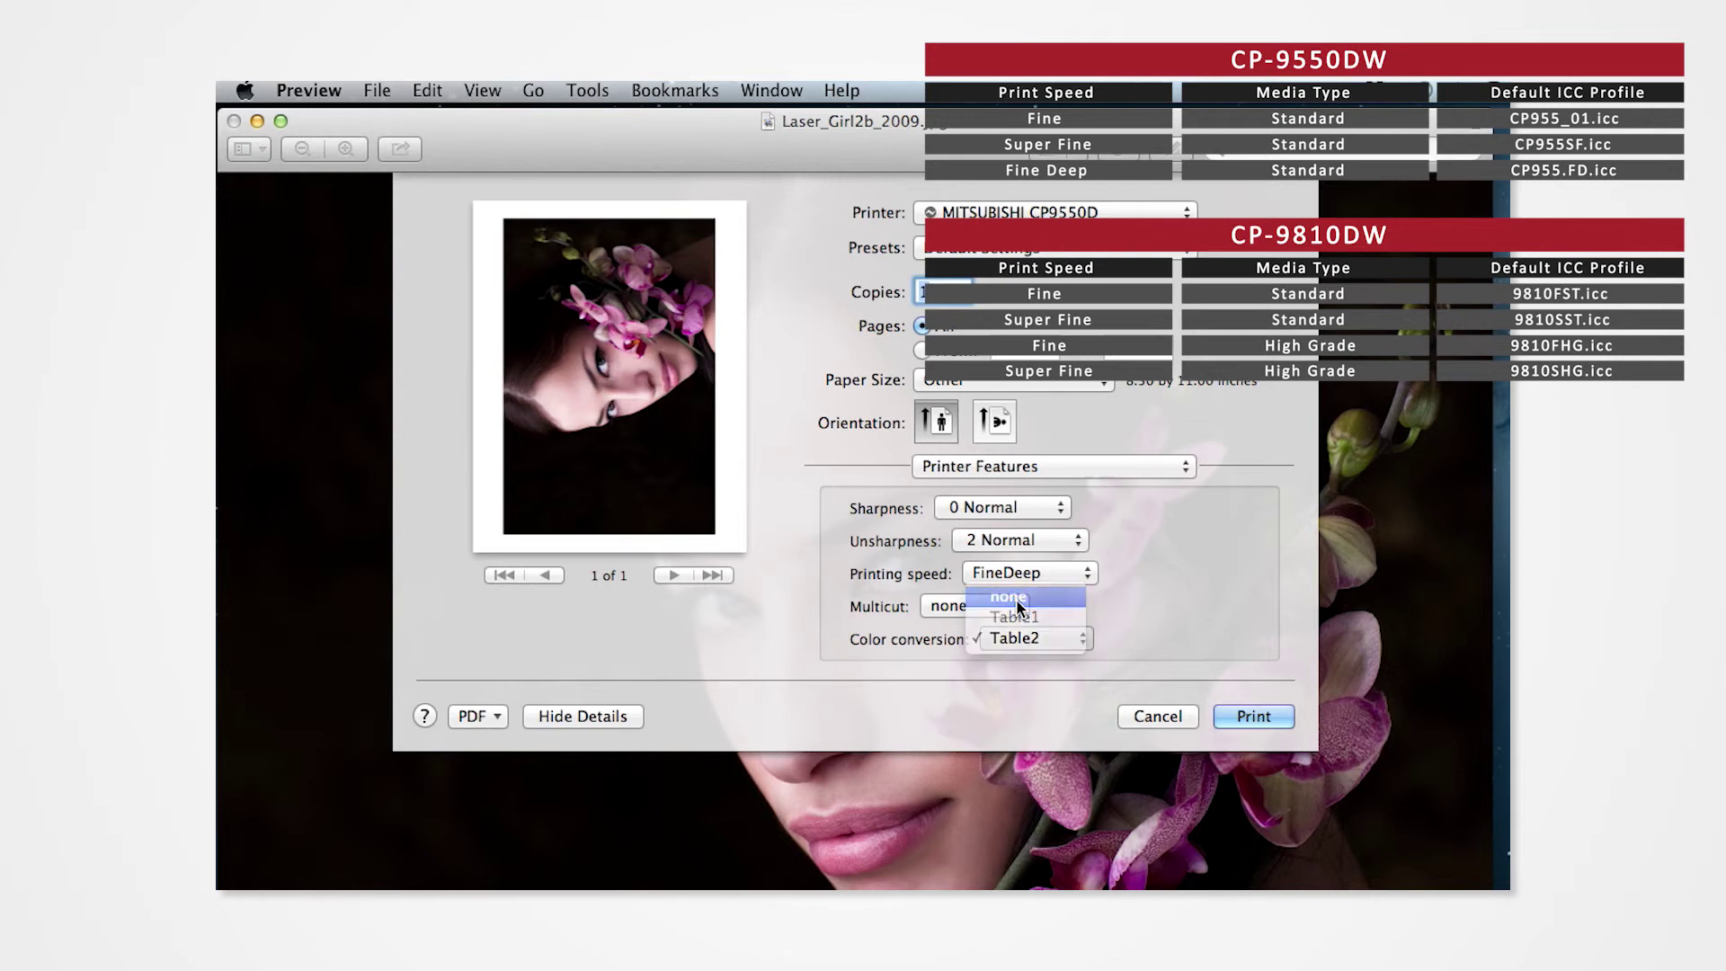
left_click(1259, 717)
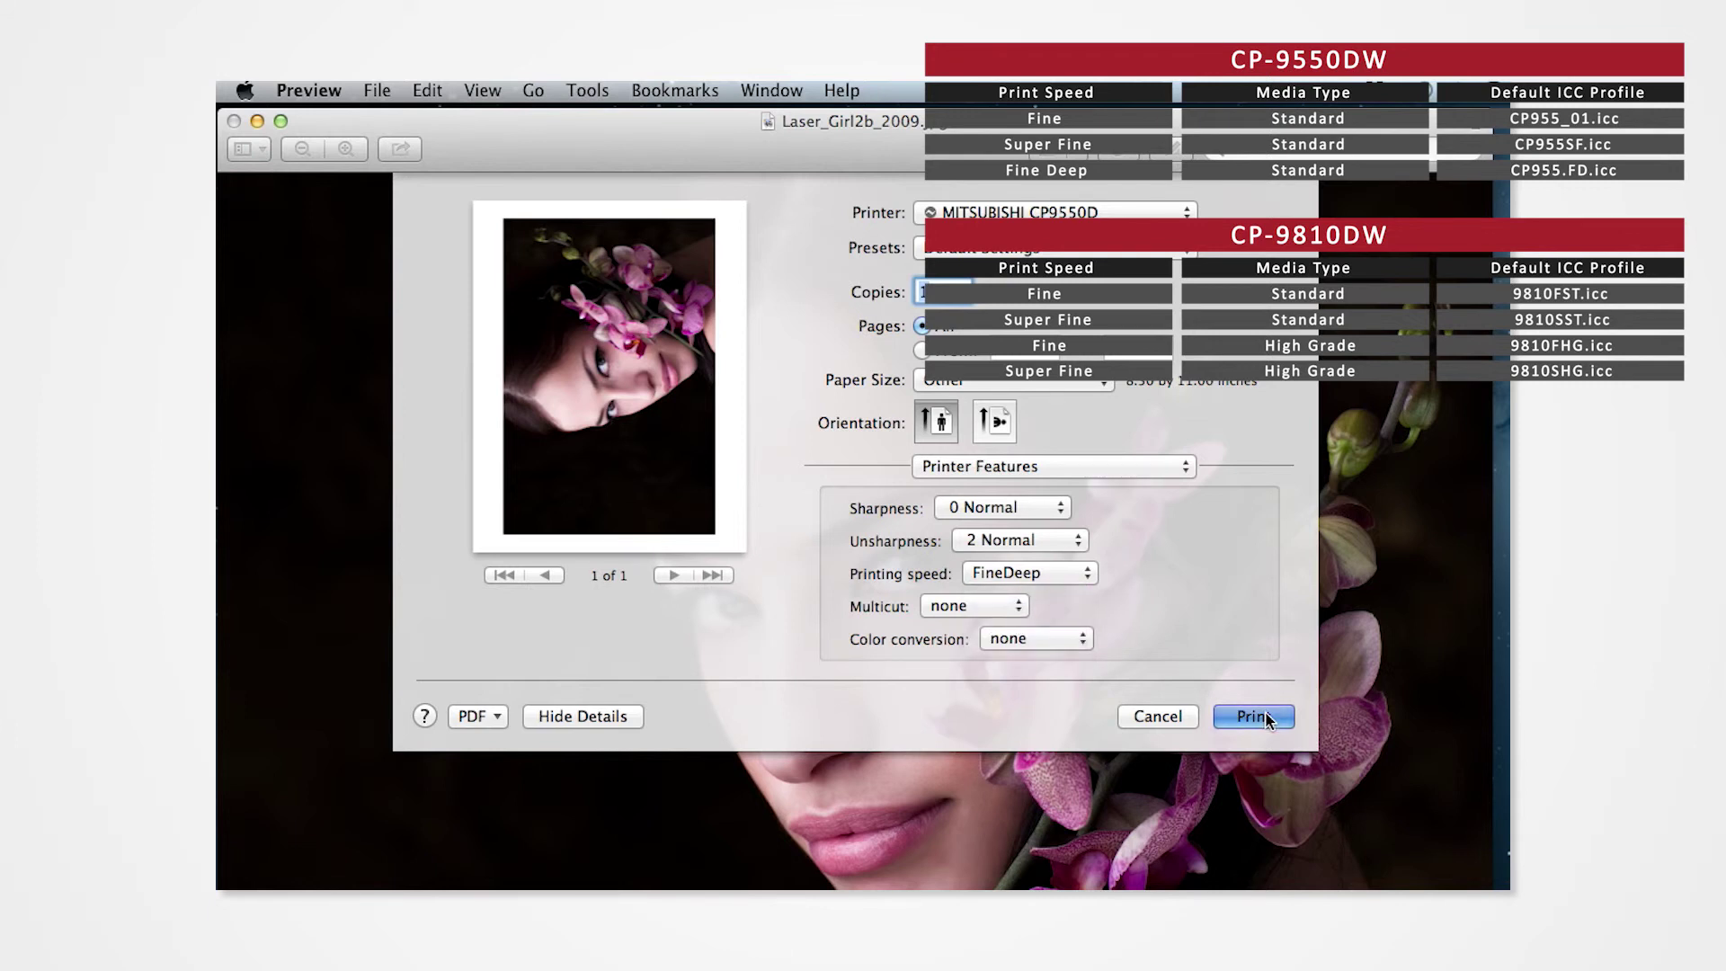